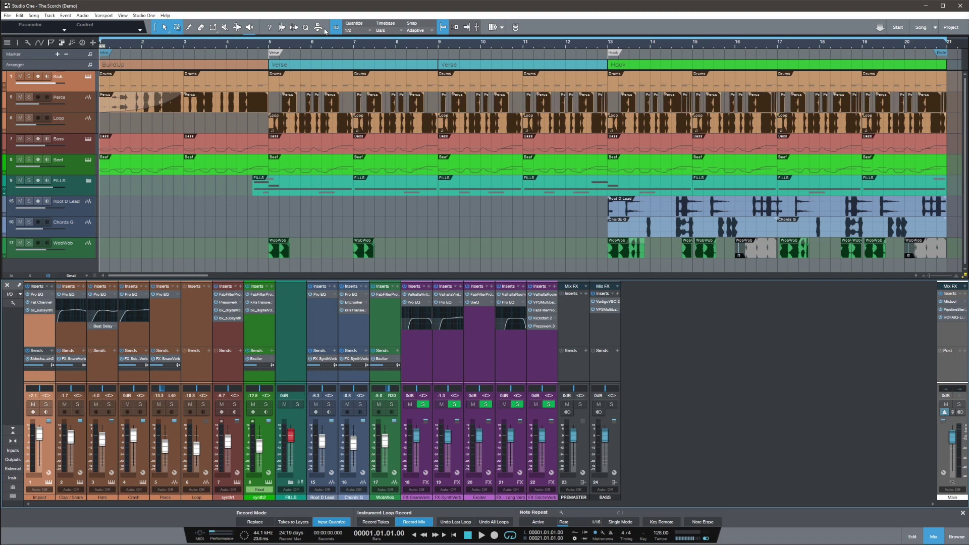
Show the macro toolbar in the arrangement and update the mixer channel names to match the tracks
left_click(318, 27)
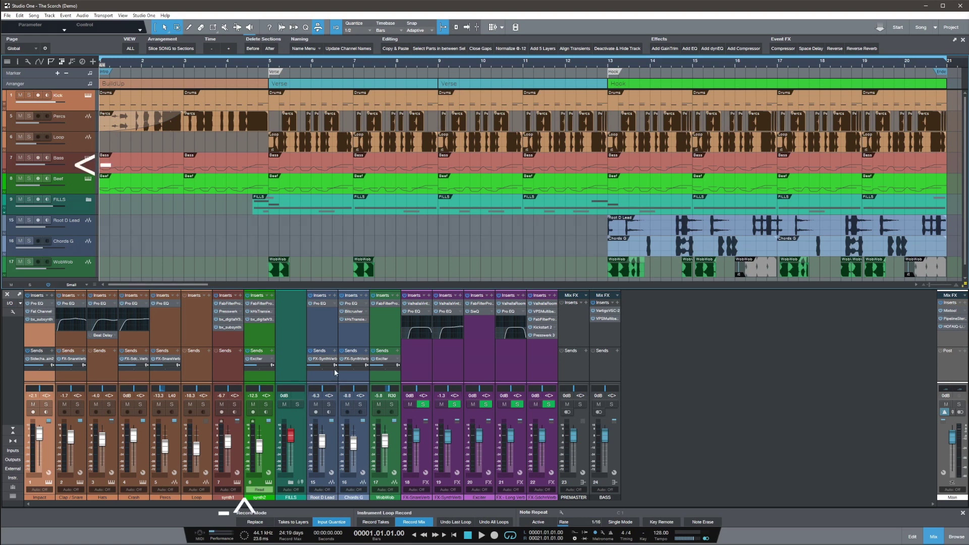
left_click(348, 49)
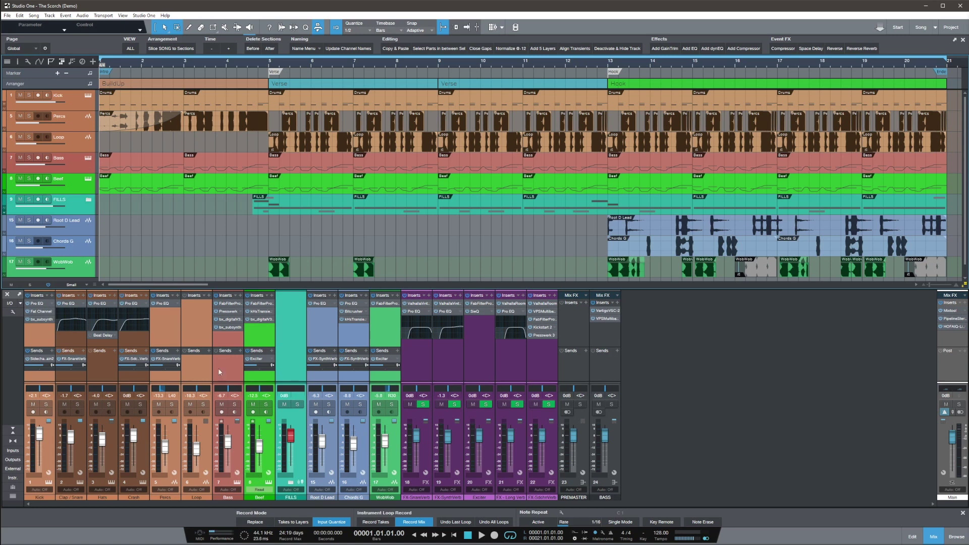
left_click(511, 224)
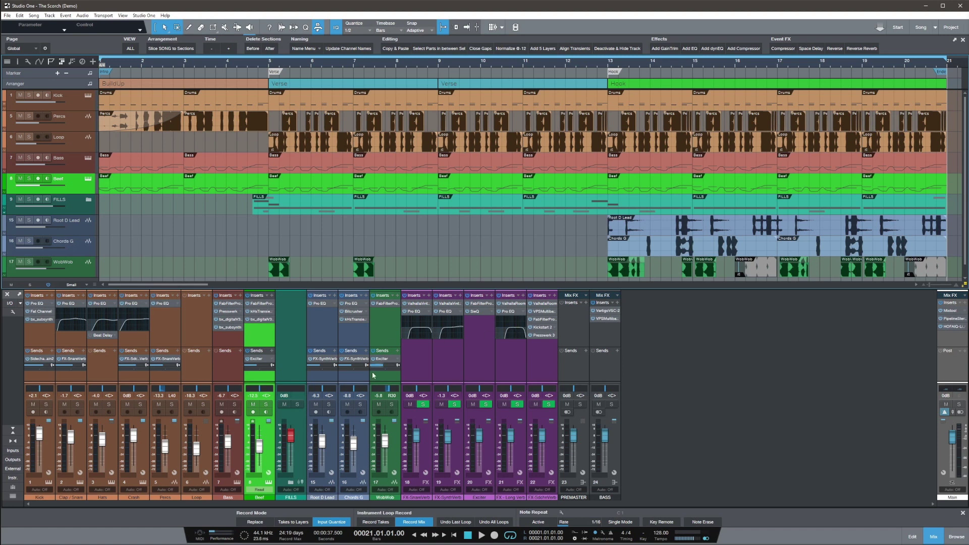
Open the Bass part at bar 5 in the note editor and switch the editor's macro toolbar to the Note Actions page
double_click(328, 166)
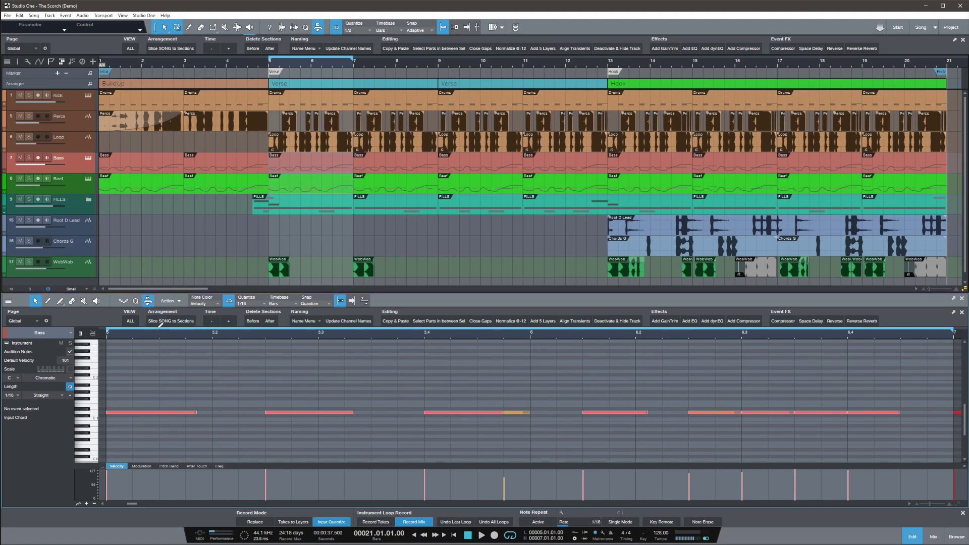
left_click(23, 321)
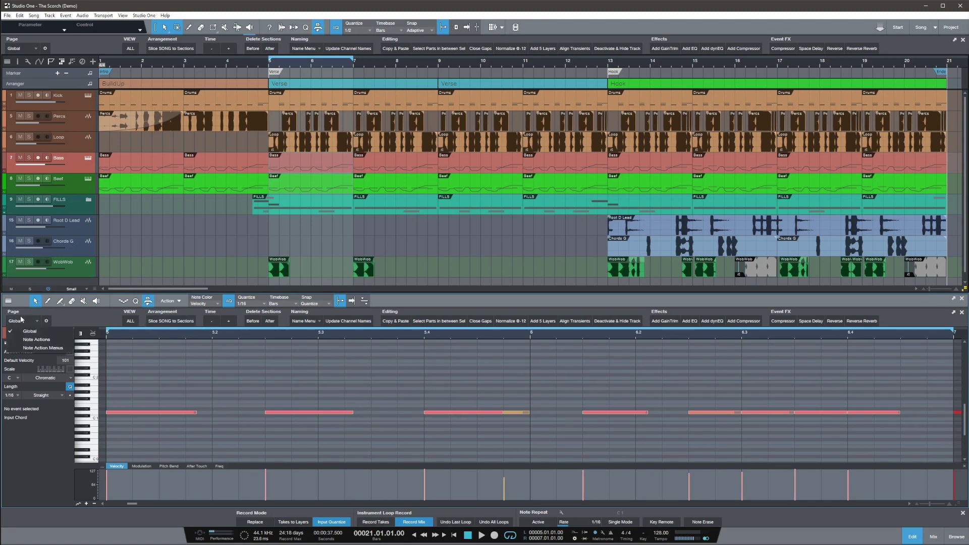
left_click(26, 341)
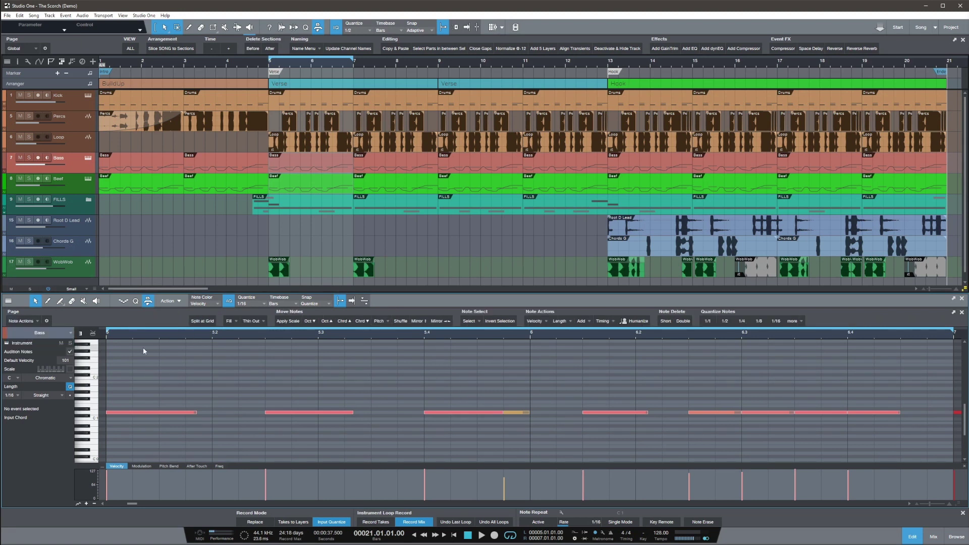
left_click(36, 326)
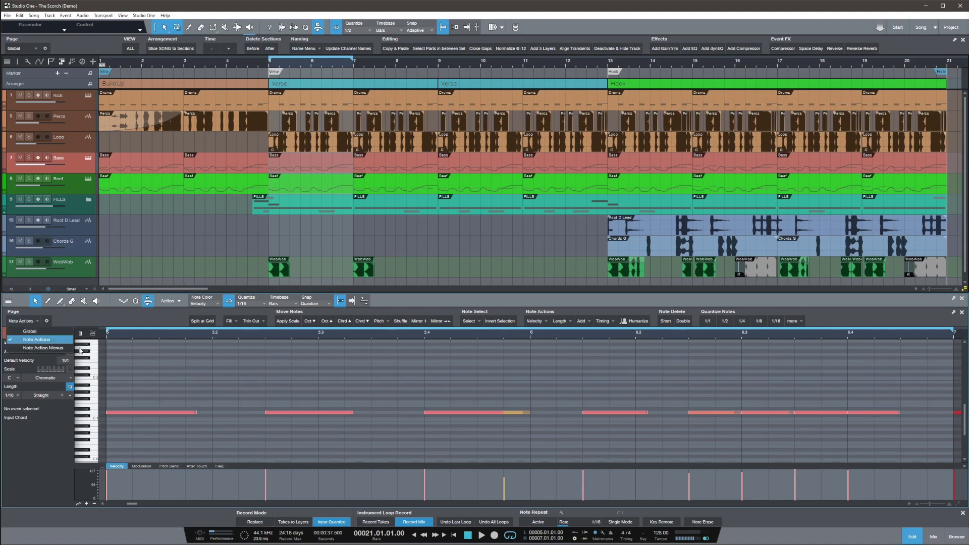
left_click(166, 361)
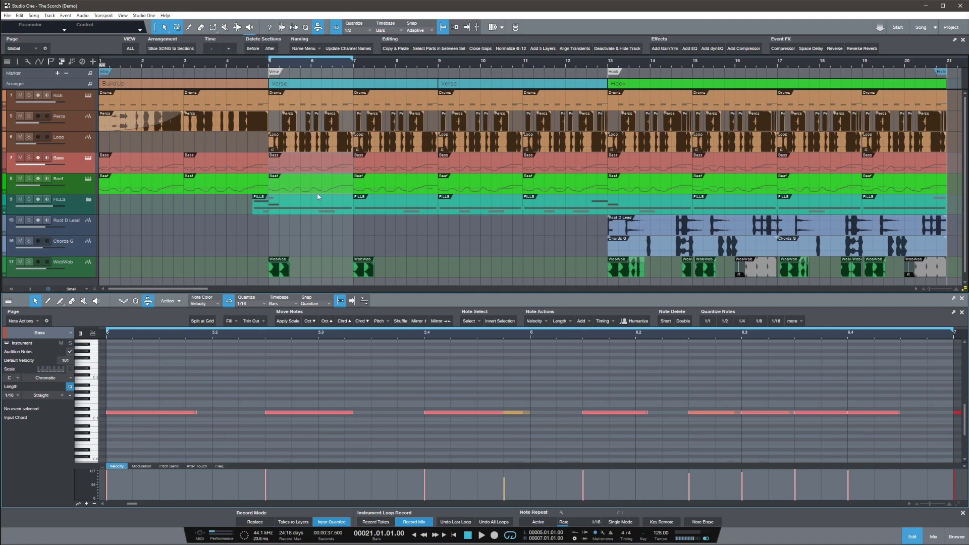
Turn off snap in the note editor, then try nudging the Beef part at bar 5 right and left in the arrangement
left_click(340, 301)
left_click(251, 305)
left_click(252, 303)
left_click(331, 183, "shift")
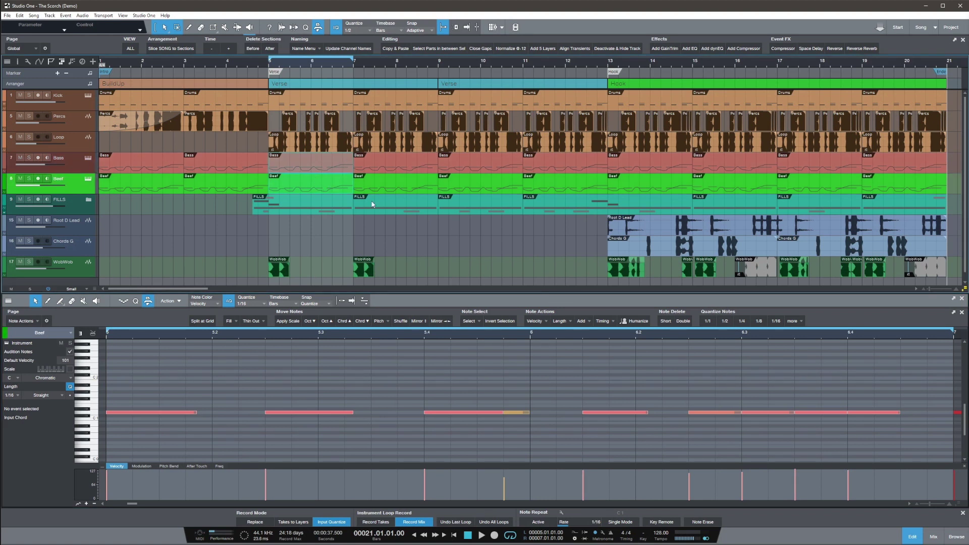
key("alt+Right")
key("alt+Right")
key("alt+Left")
key("alt+Left")
key("alt+Right")
key("alt+Right")
key("alt+Left")
key("alt+Left")
Try the Beef part with arrangement quantize at 1/16, and restore quantize to 1/2 and the note editor's snap
left_click(353, 30)
left_click(413, 42)
left_click_drag(308, 187, 309, 188)
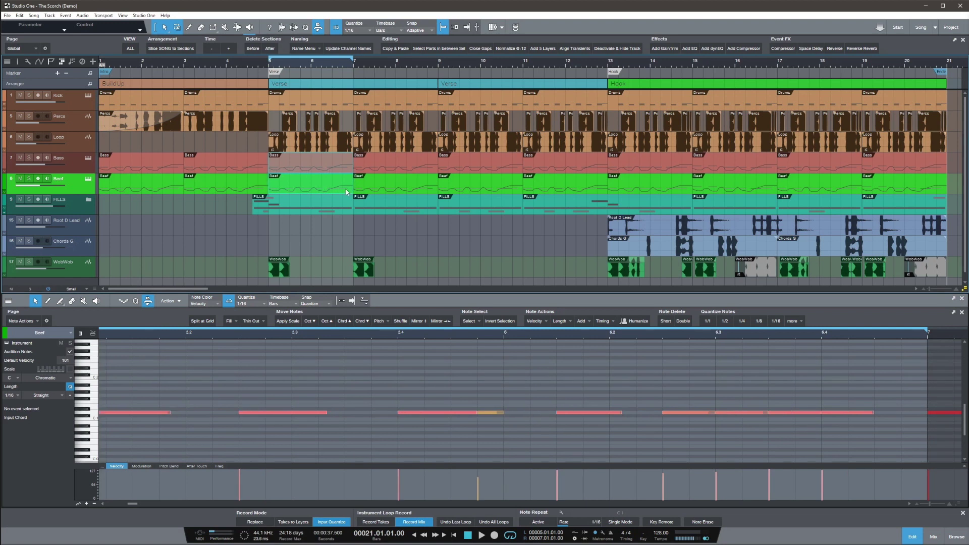
left_click(348, 31)
left_click(355, 38)
left_click(340, 301)
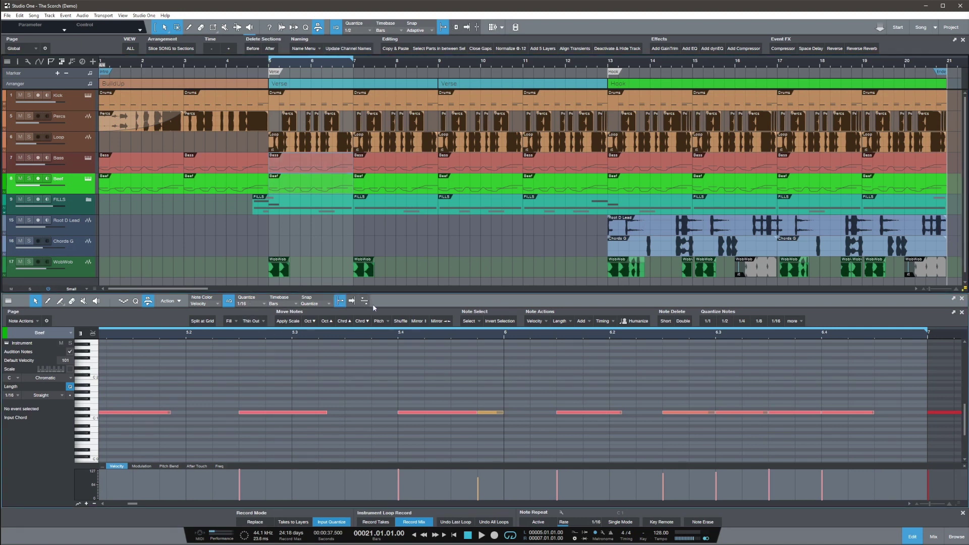
Try synchronising the note editor's view with the arrangement and zooming both to the loop range and back
left_click_drag(239, 358, 334, 437)
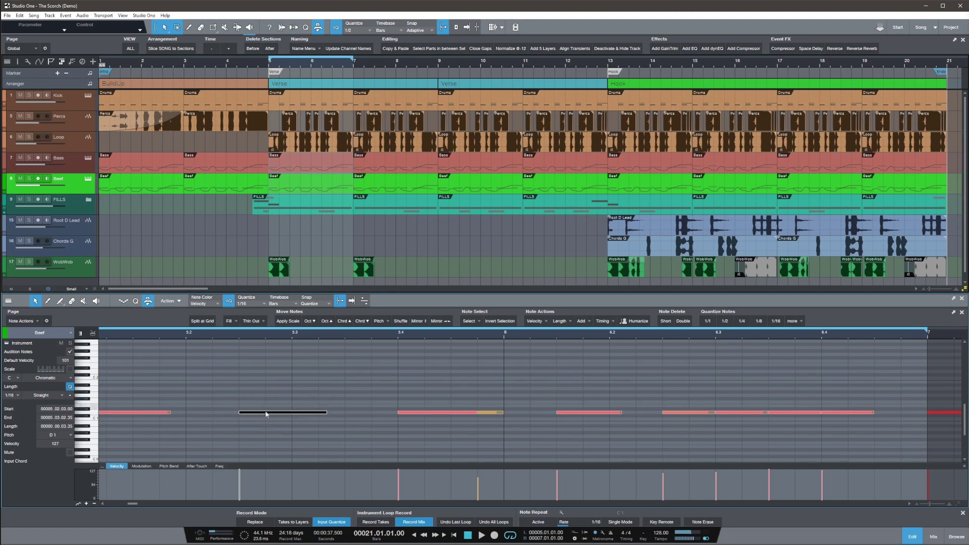
left_click(320, 396)
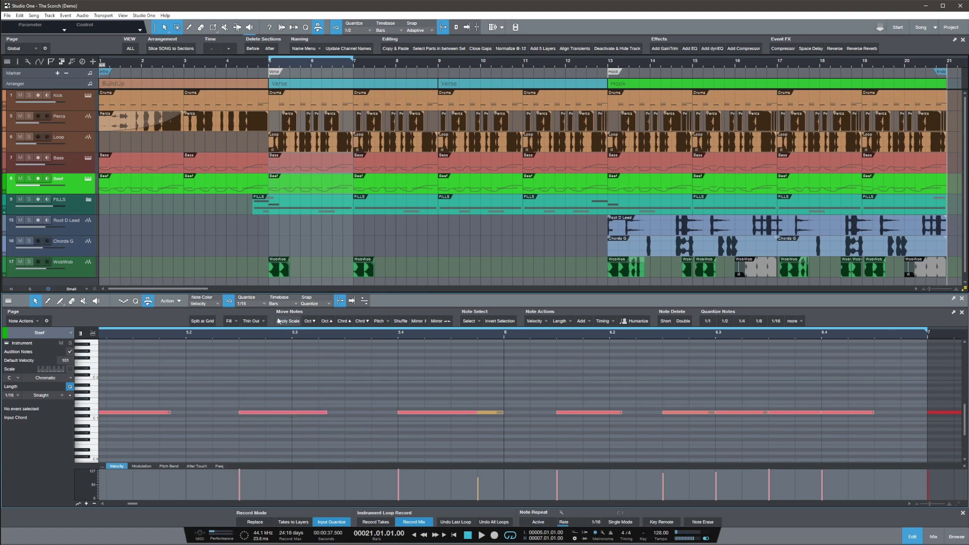
left_click(365, 301)
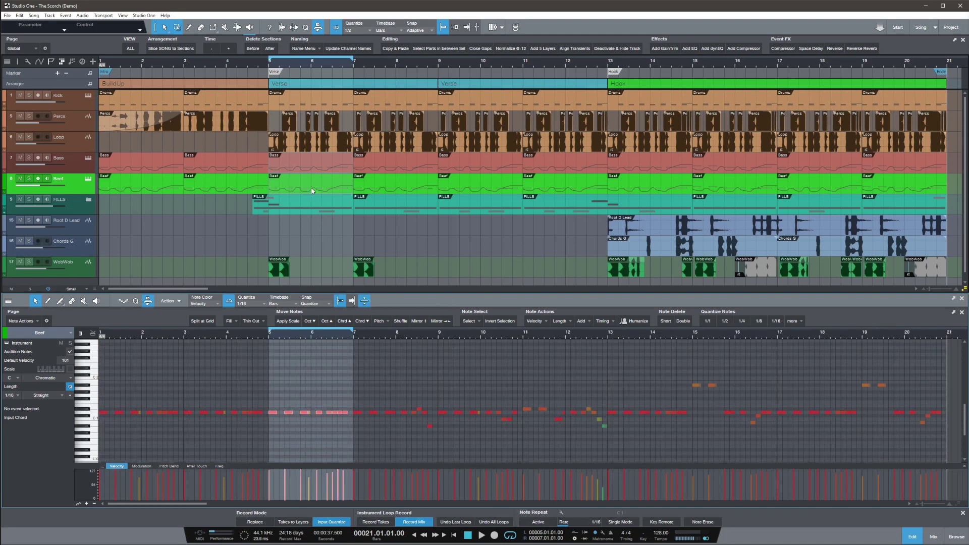
key("shift+l")
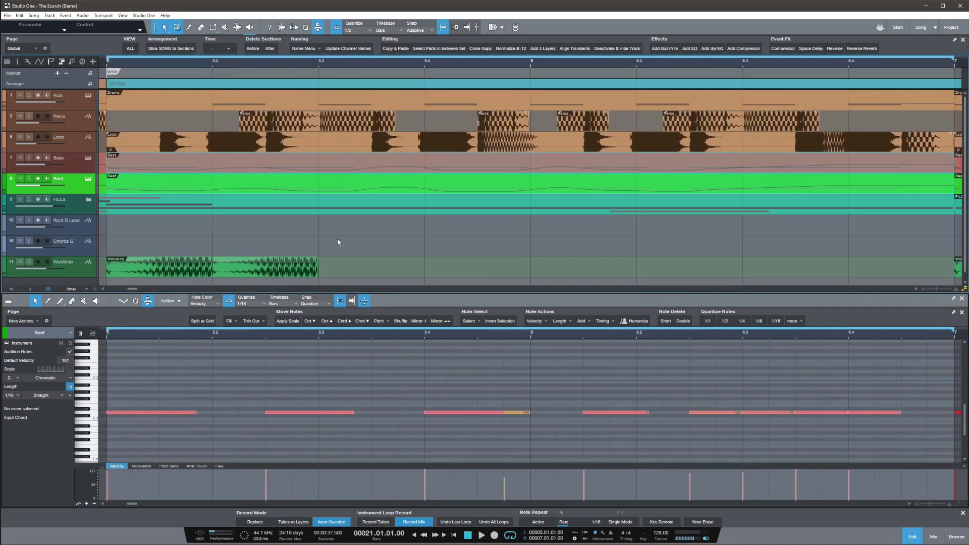
key("alt+z")
left_click(338, 240)
View the WobWob event at bar 5 in the audio editor and zoom the synchronised views
left_click(282, 271)
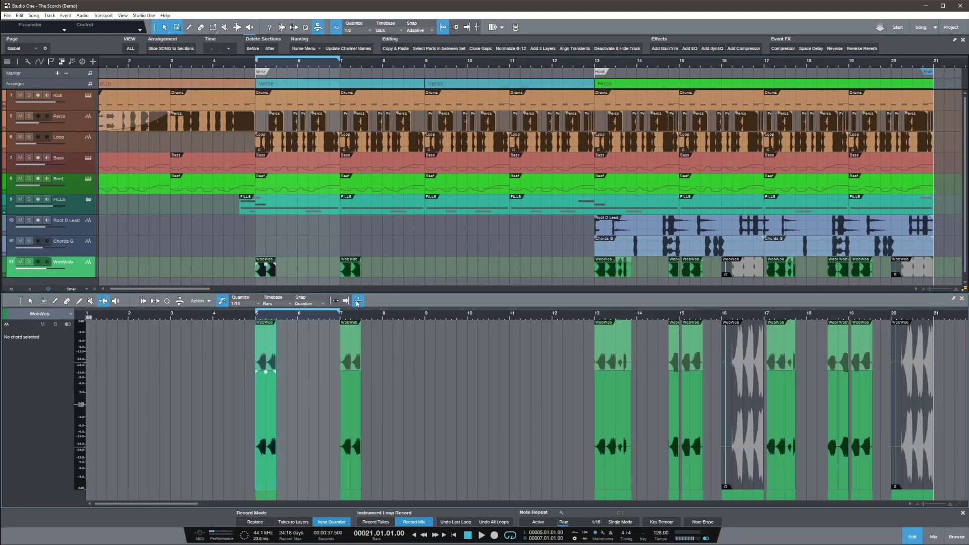
key("shift+s")
scroll(258, 317, "down", 3)
scroll(258, 317, "up", 4)
scroll(258, 317, "down", 1)
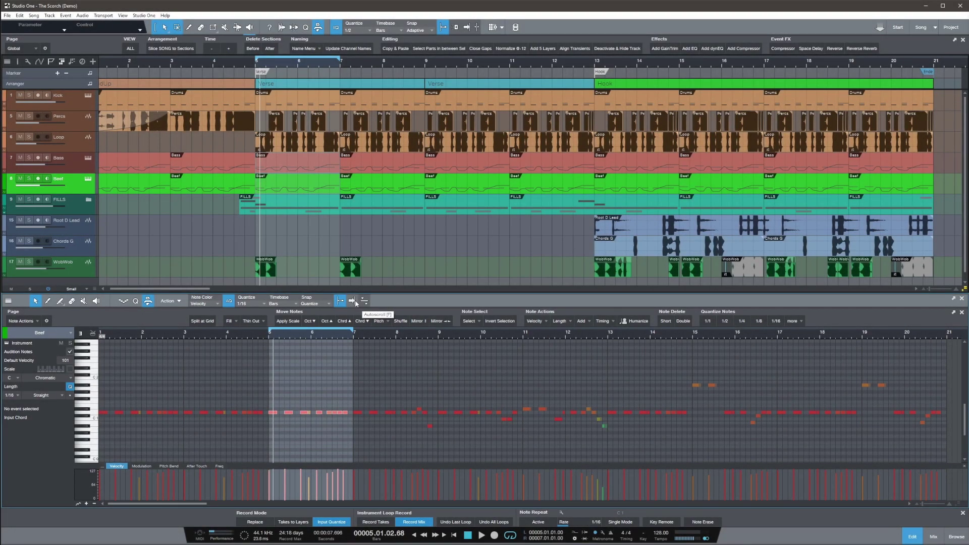
Turn on autoscroll in the note editor and zoom it in around the loop range
left_click(356, 303)
key("shift+l")
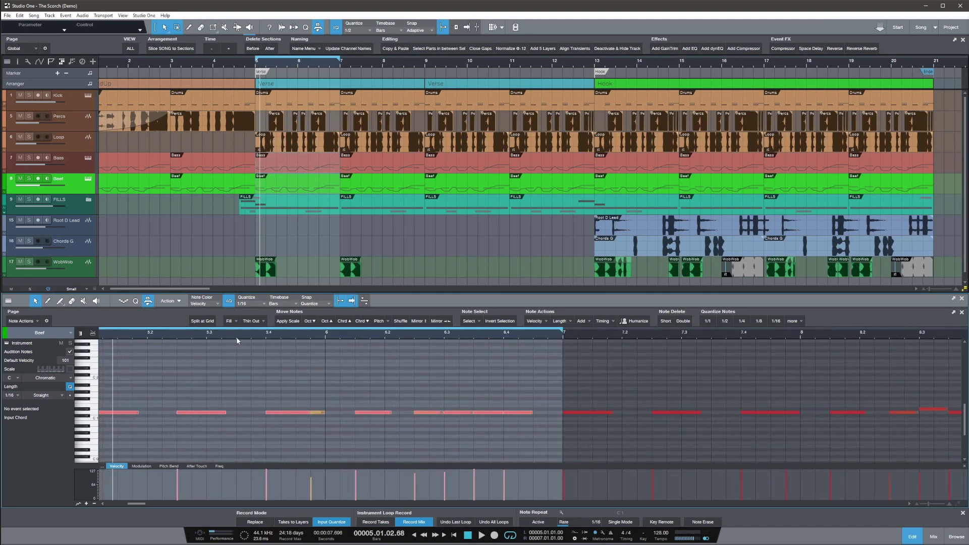
key("w")
Open the Kick part at bar 3 and play the song from its start with looping turned off
left_click(226, 108)
key("l")
left_click(510, 536)
left_click(481, 535)
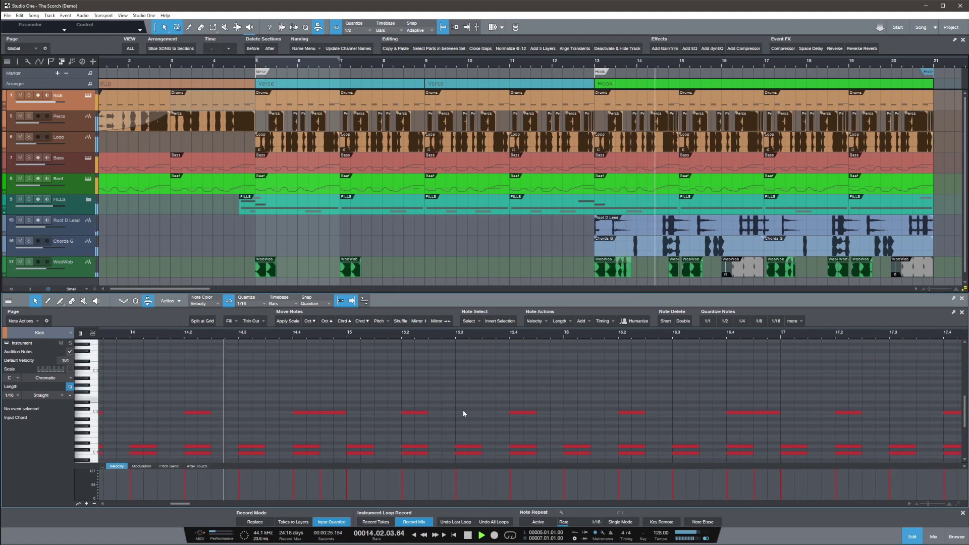
Try moving a Kick note near bar 15.3 during playback, and stop the playback
left_click(486, 453)
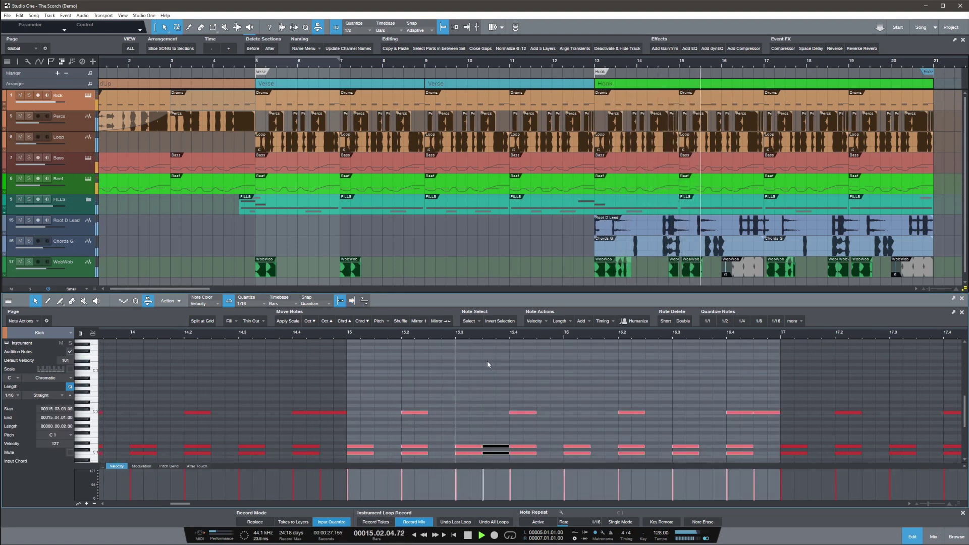
key("alt+Left")
key("alt+Left")
left_click(543, 370)
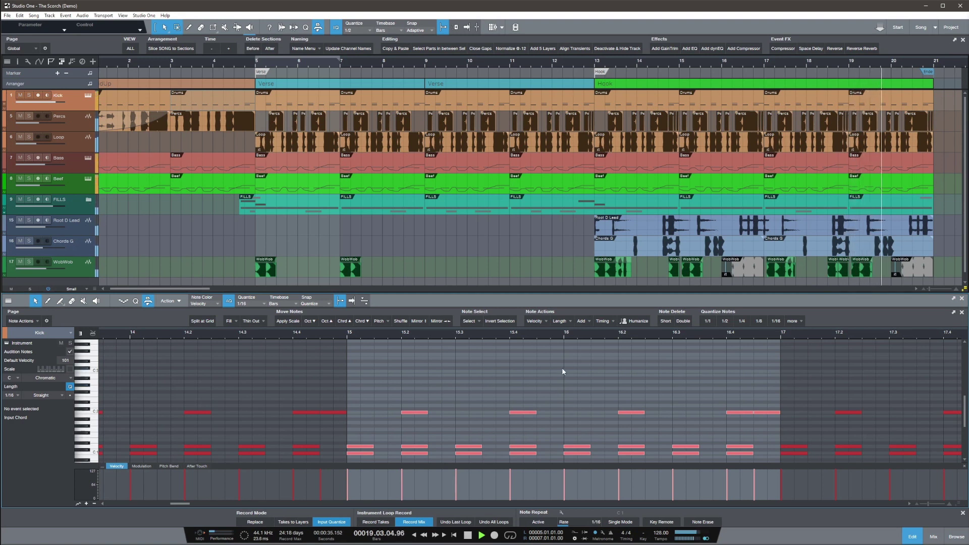
key("space")
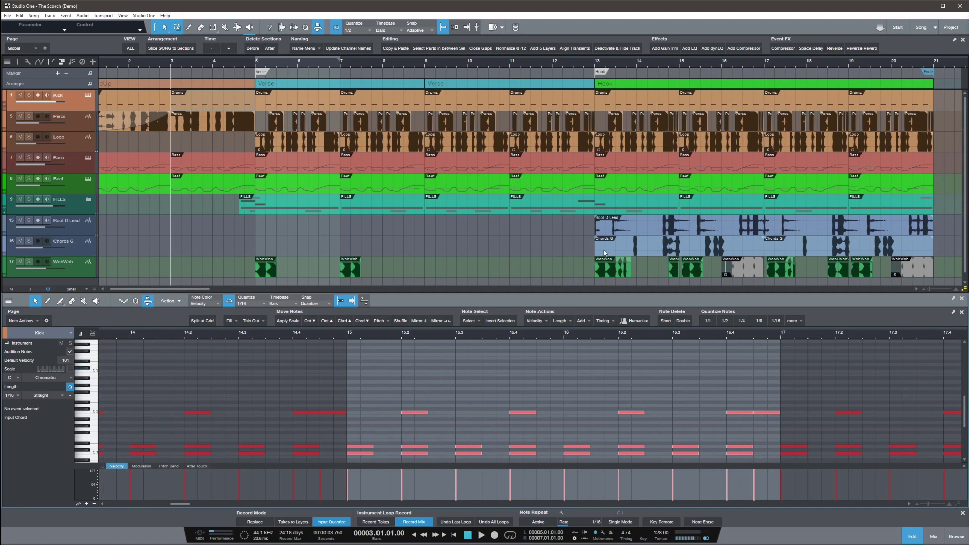
Open the Root D Lead event at bar 13 in the audio editor and audition it soloed from its start
left_click(601, 223)
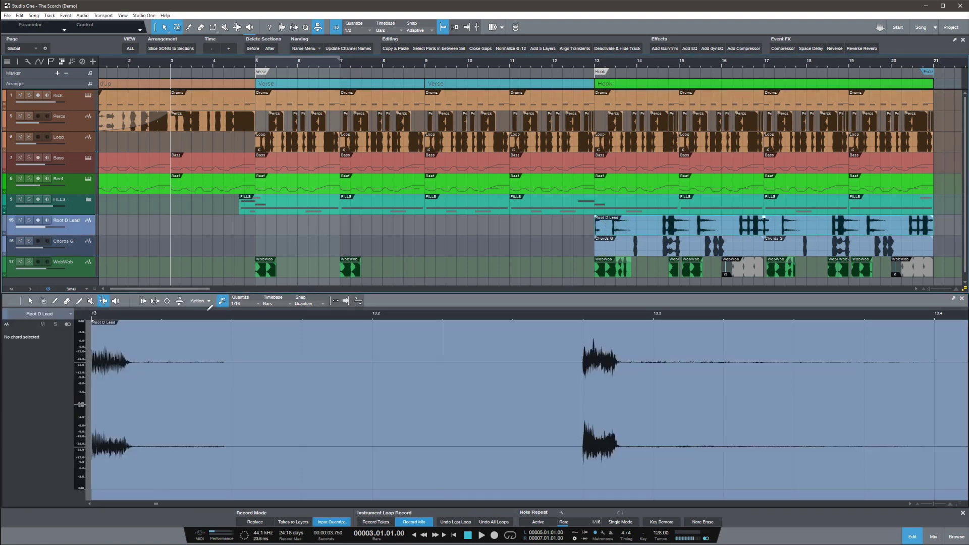
key("l")
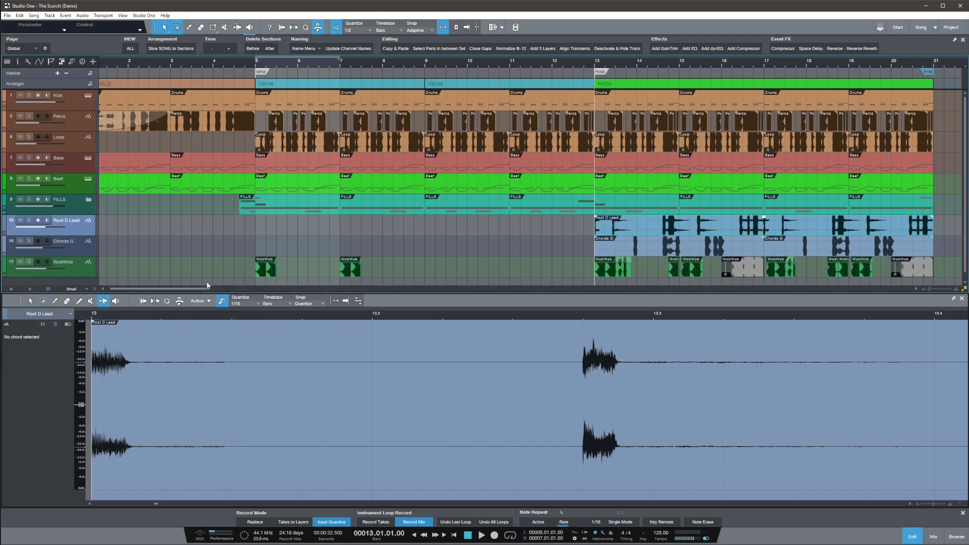
left_click(55, 324)
key("space")
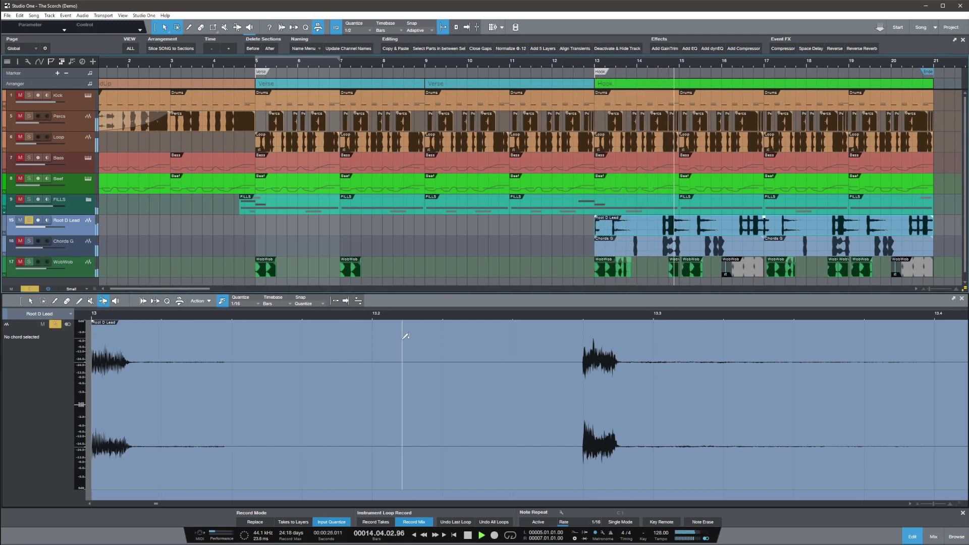
key("space")
key("s")
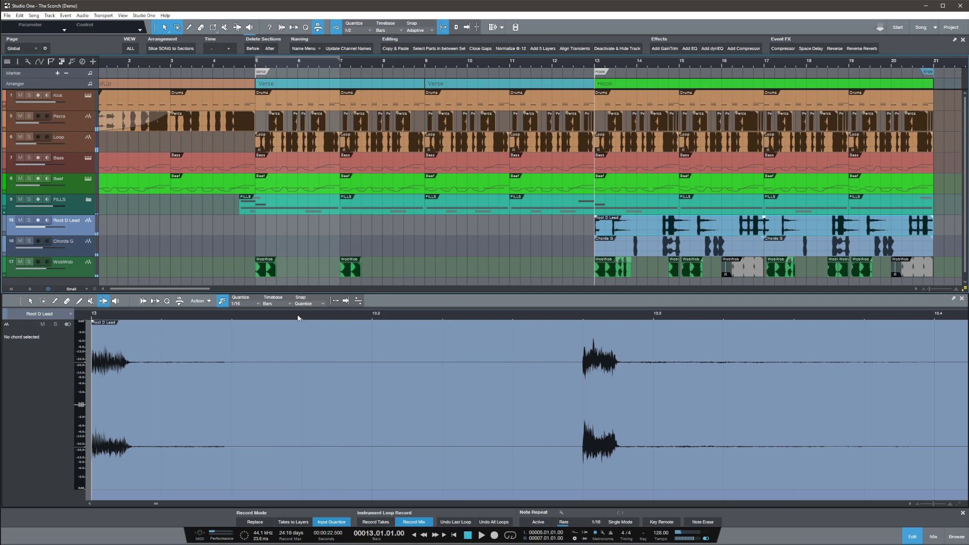
Turn on snap in the audio editor and display bend markers on the Root D Lead event
left_click(334, 300)
left_click(585, 351)
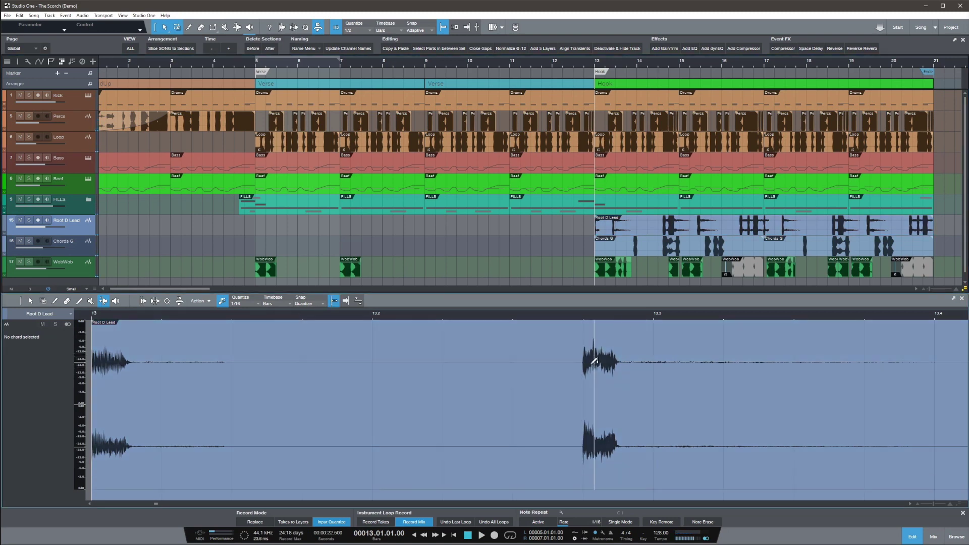
right_click(339, 347)
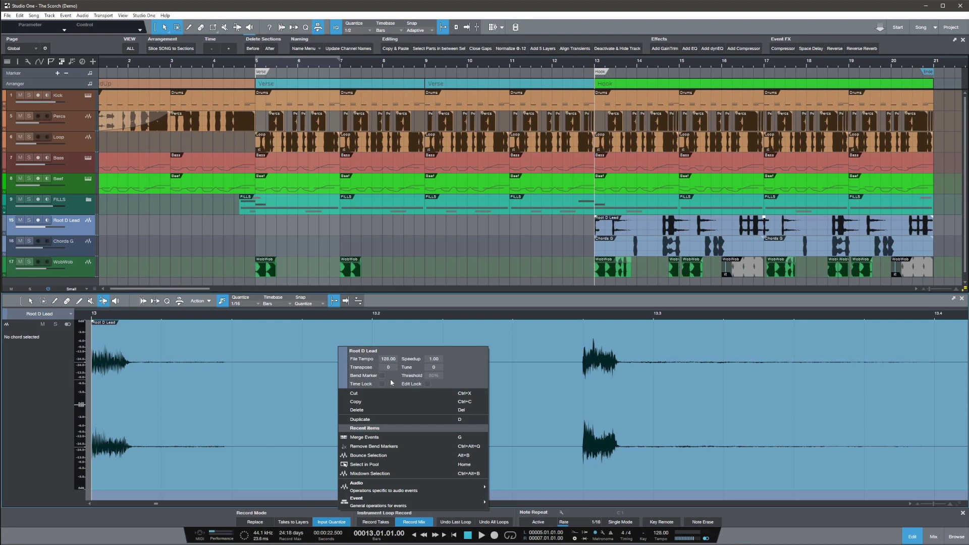
left_click(507, 13)
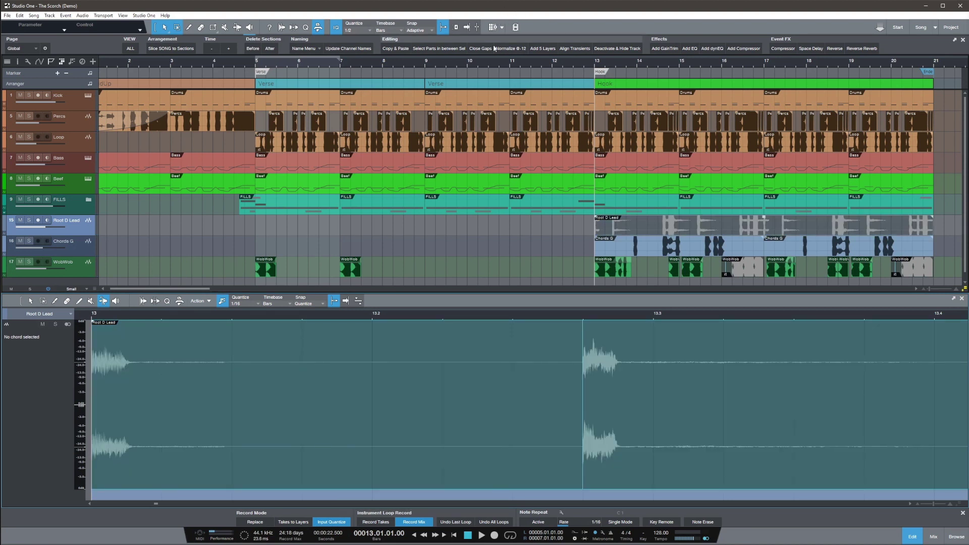
Show the macro toolbar in the audio editor and import the Audio Editing.macropage page into it
left_click(180, 301)
left_click(25, 322)
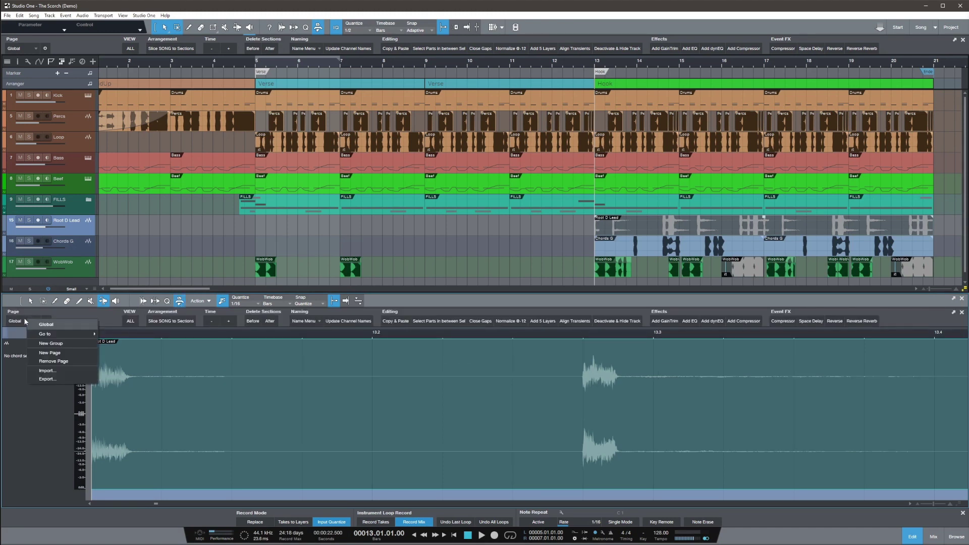
left_click(46, 370)
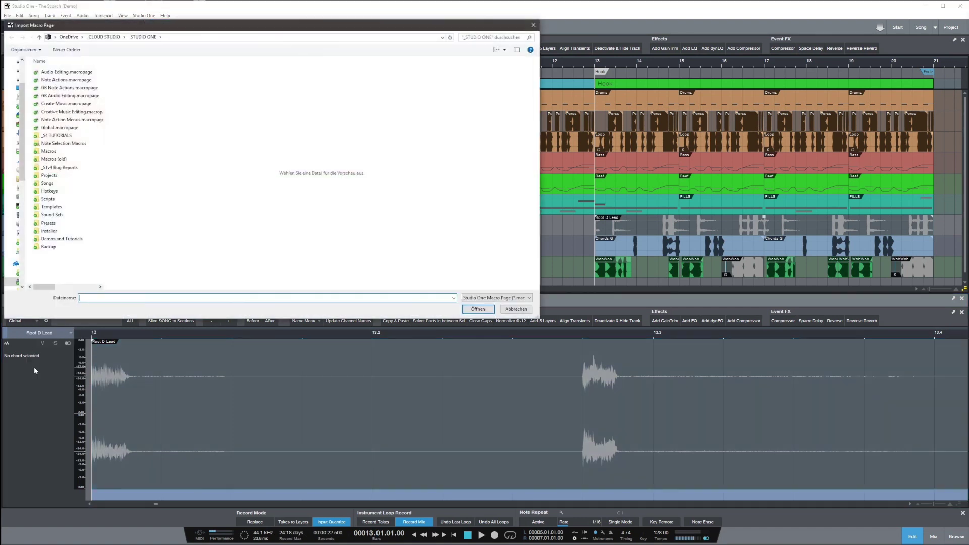
double_click(56, 72)
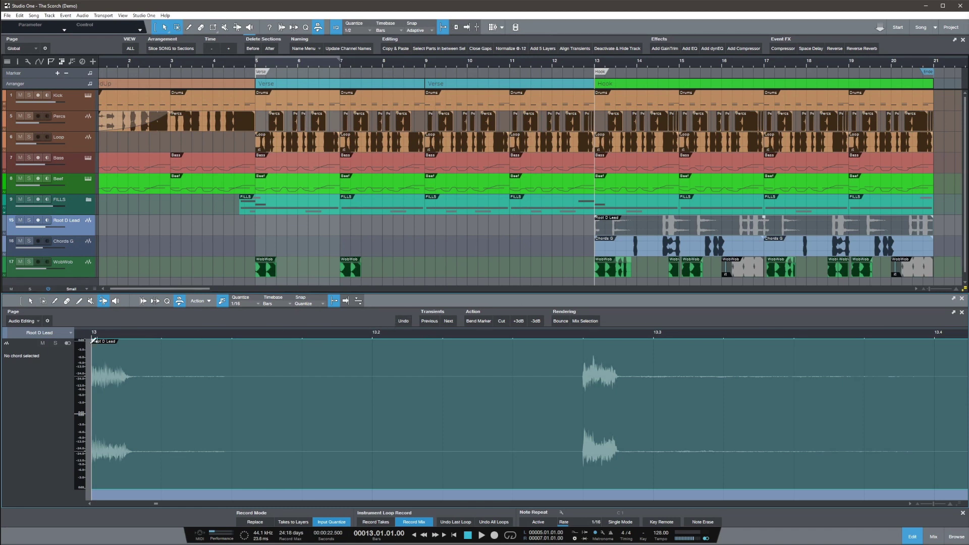
Step back and forth between the Root D Lead event's transients using the Next and Previous macros
left_click(449, 321)
left_click(430, 321)
left_click(453, 321)
left_click(431, 321)
left_click(448, 321)
left_click(449, 321)
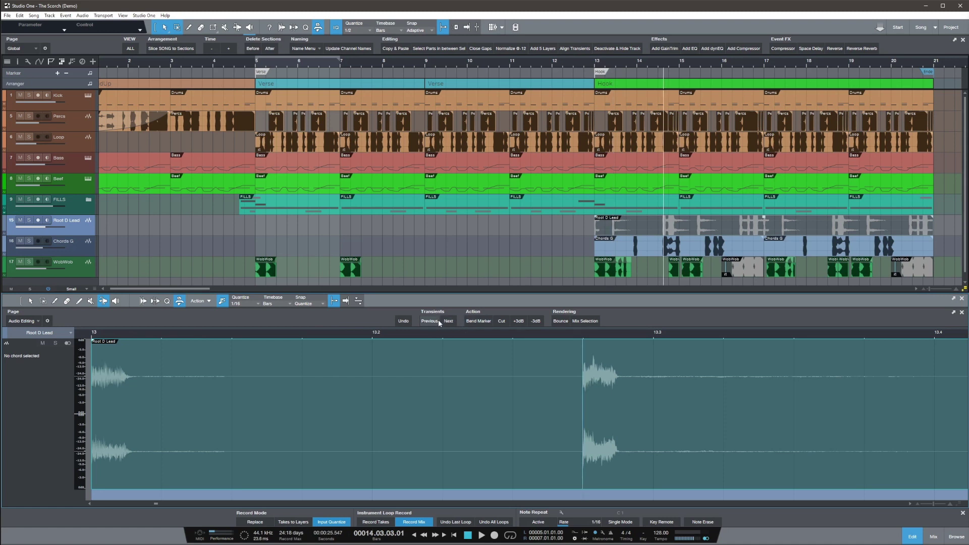
left_click(438, 321)
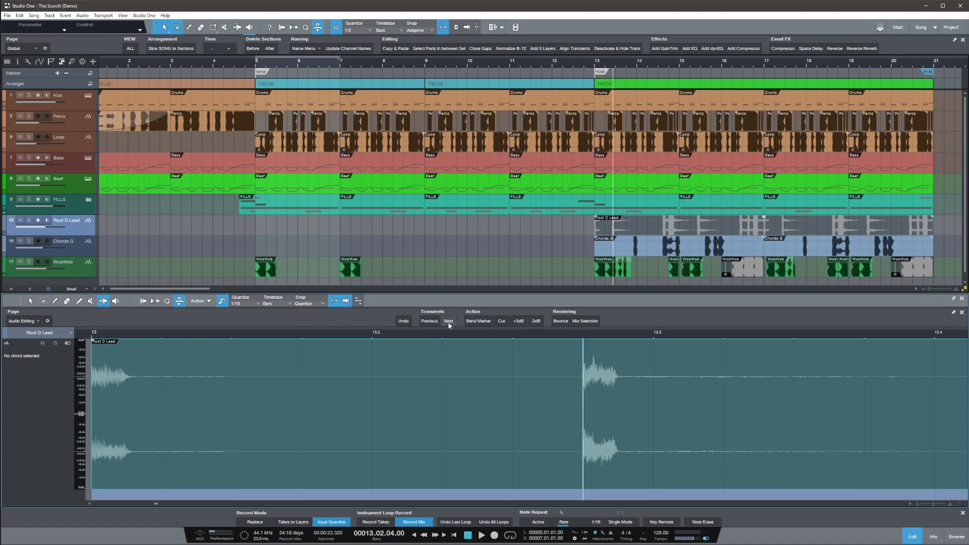
Advance to the Root D Lead transient near bar 14.4 and insert a bend marker there
left_click(448, 321)
left_click(448, 321)
left_click(478, 321)
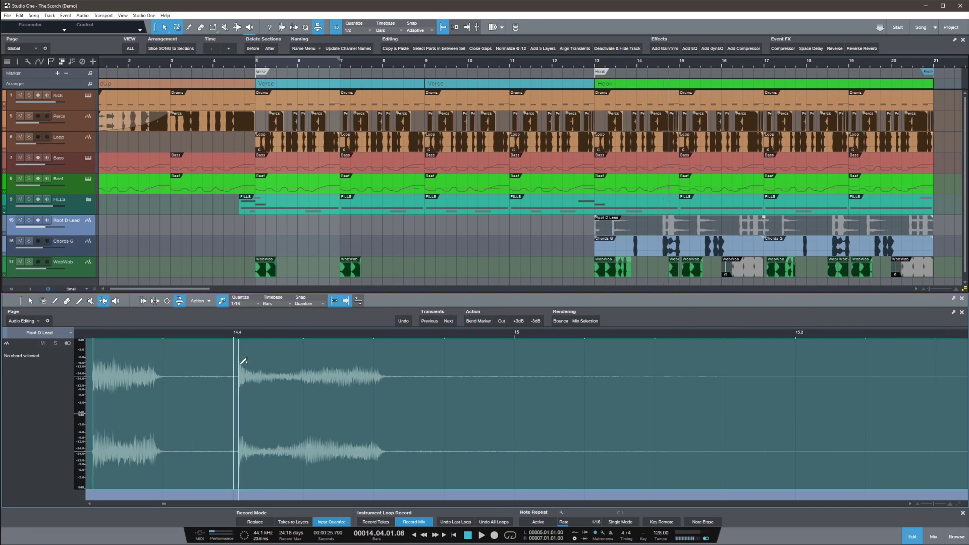
Pull the Root D Lead bend marker back onto the bar 14.4 grid line and step to the preceding transients
left_click_drag(239, 359, 233, 354)
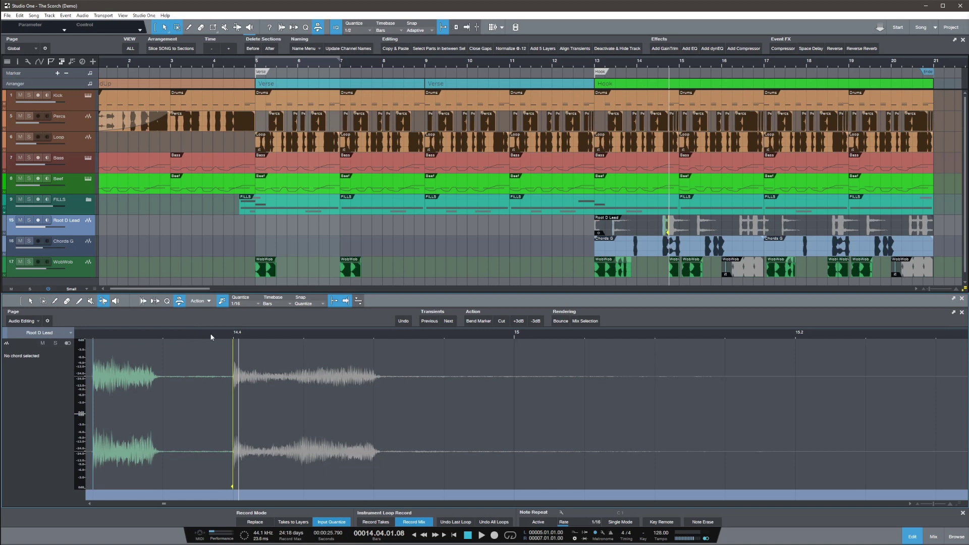
left_click(429, 321)
left_click(429, 321)
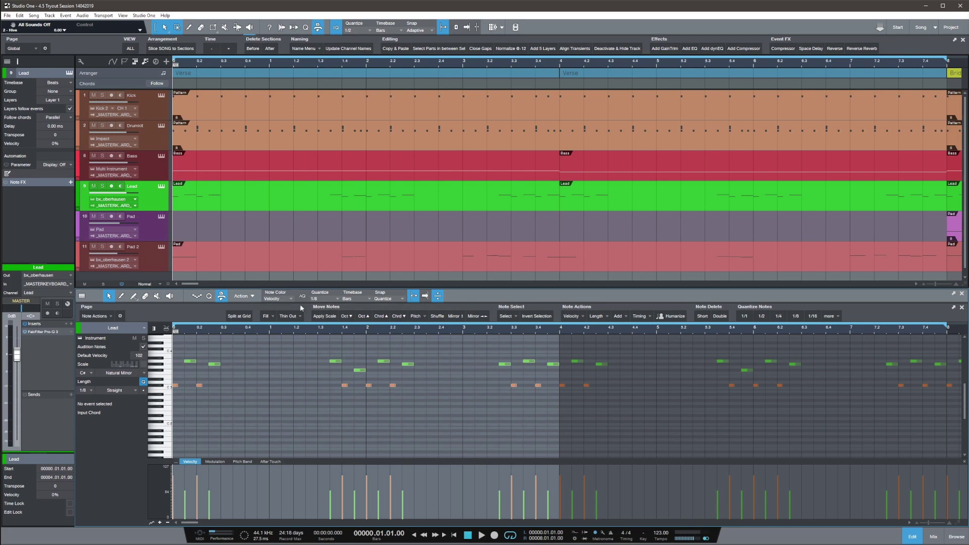
Open Fill with Notes for the Lead part and examine the whole part, loop range and between selected notes options
left_click(250, 295)
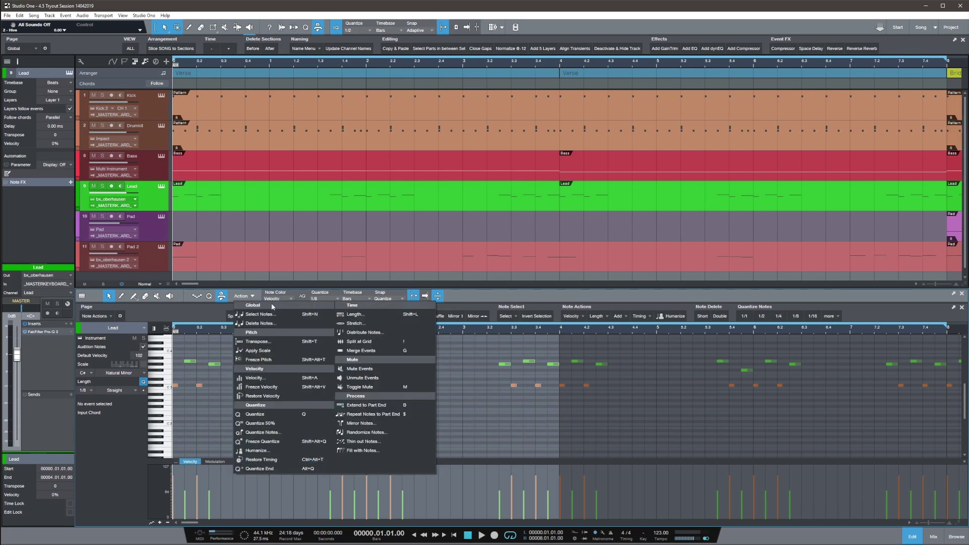
left_click(356, 451)
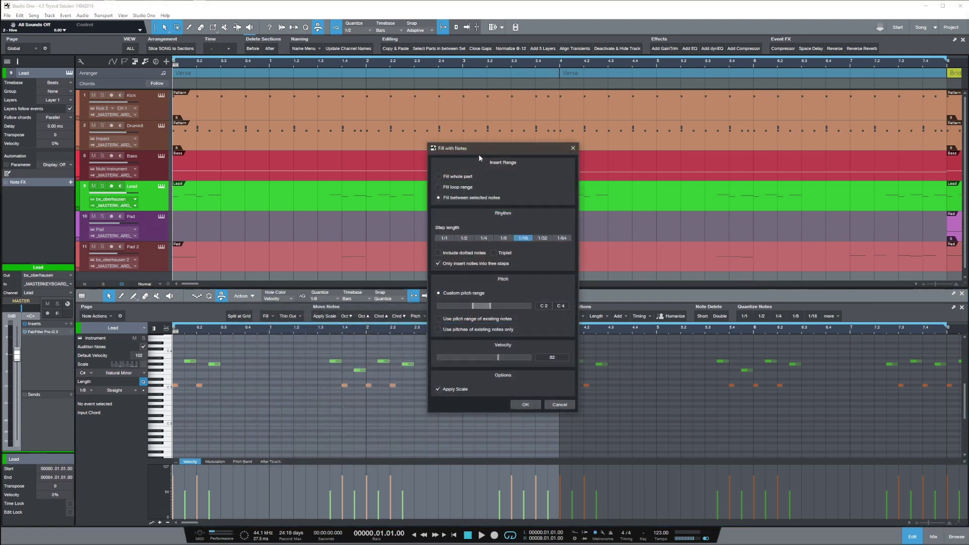
left_click(463, 178)
left_click(446, 190)
left_click(461, 197)
Try the dotted notes and triplet options in the rhythm settings of Fill with Notes
left_click(467, 254)
left_click(502, 255)
left_click(503, 255)
left_click(495, 253)
left_click(494, 253)
left_click(494, 253)
left_click(497, 254)
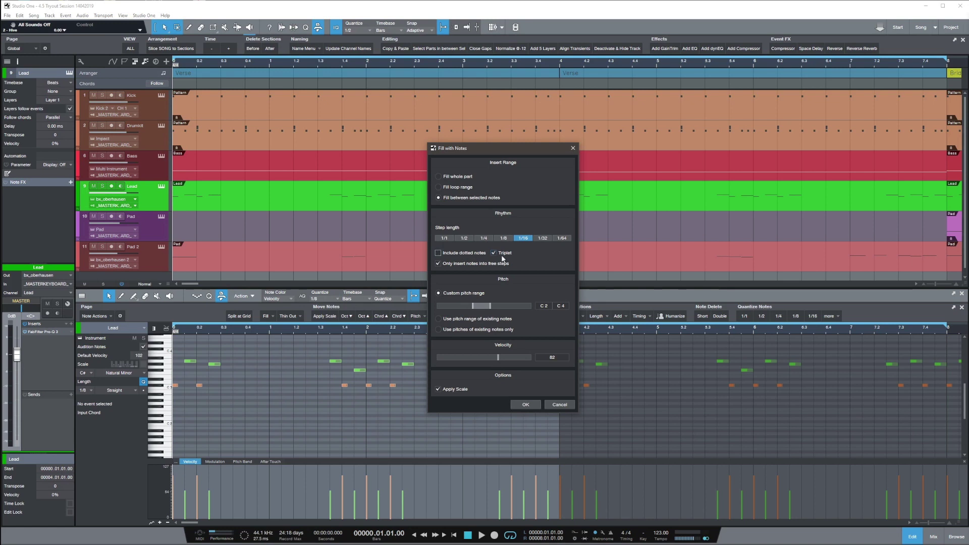
Examine the free steps, pitch range and Apply Scale options of Fill with Notes and dismiss it without filling
left_click(453, 265)
left_click(480, 265)
left_click(467, 320)
left_click(479, 330)
left_click(442, 391)
left_click(554, 404)
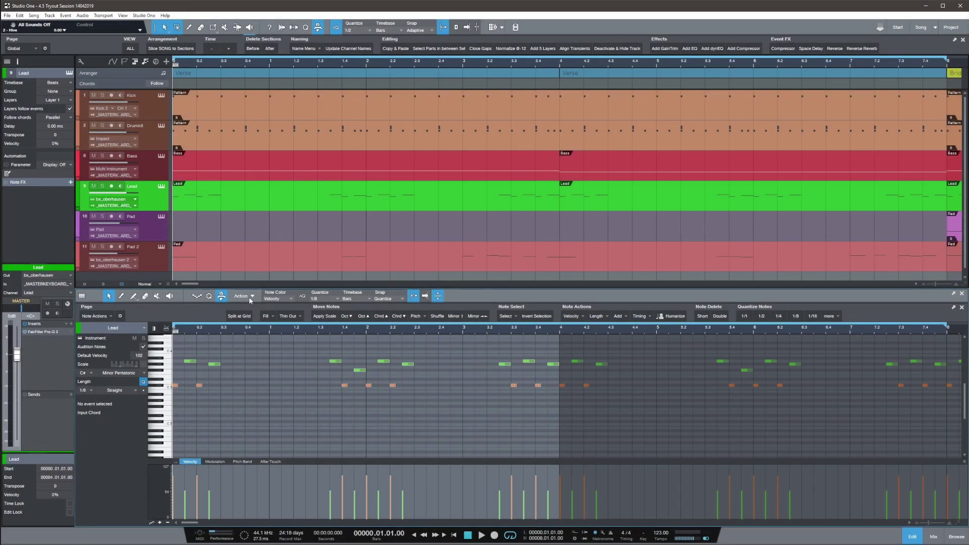
left_click(243, 296)
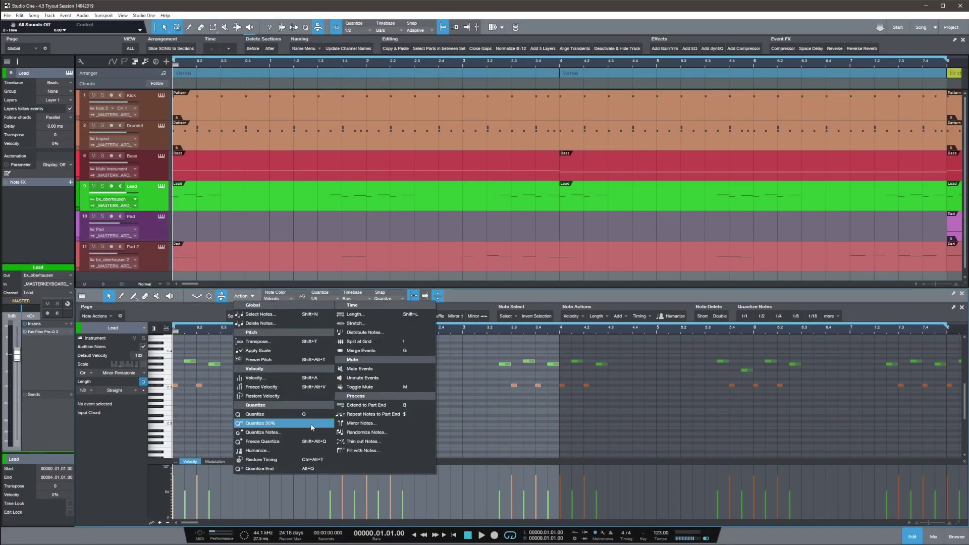
left_click(362, 450)
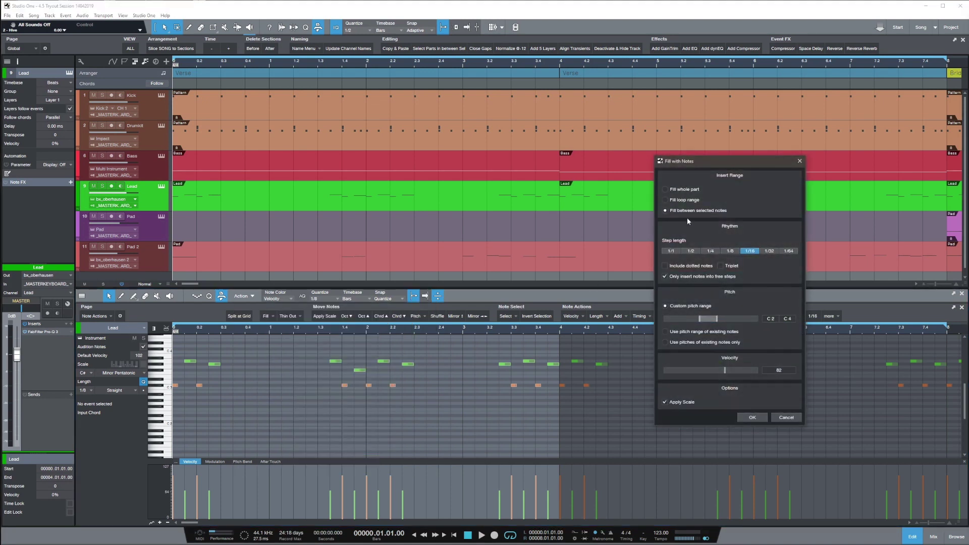
left_click(783, 419)
left_click(252, 296)
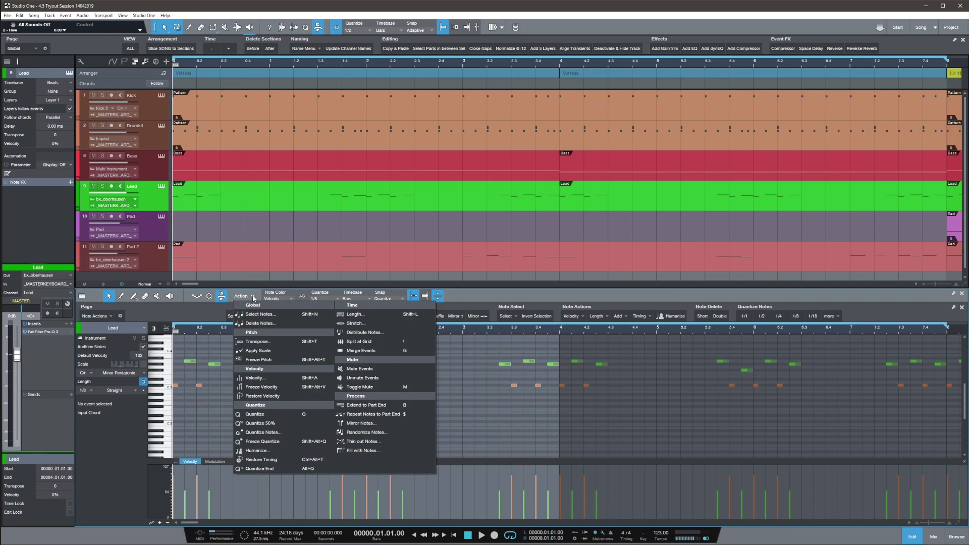
left_click(253, 297)
Create a new macro in the Macro Organizer and search its commands for "fill"
left_click(144, 15)
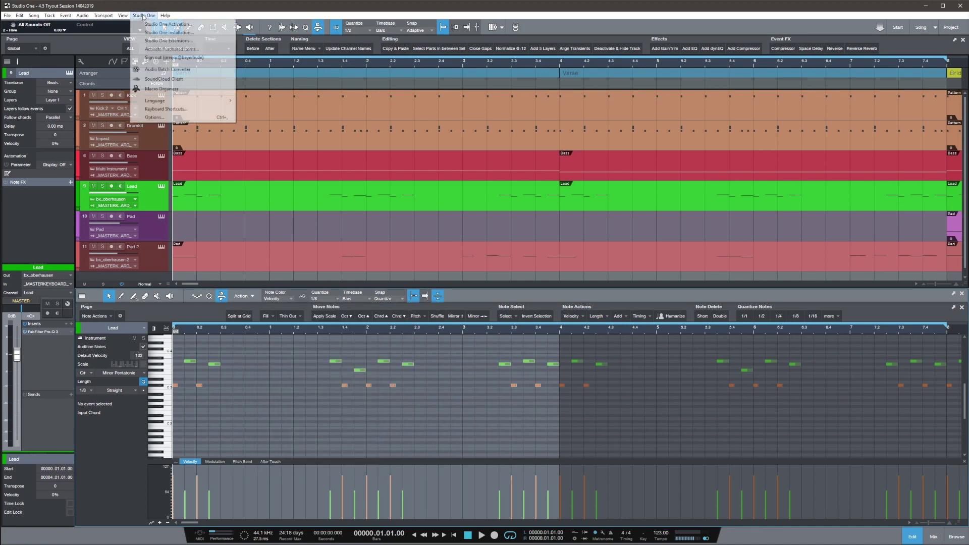
left_click(162, 89)
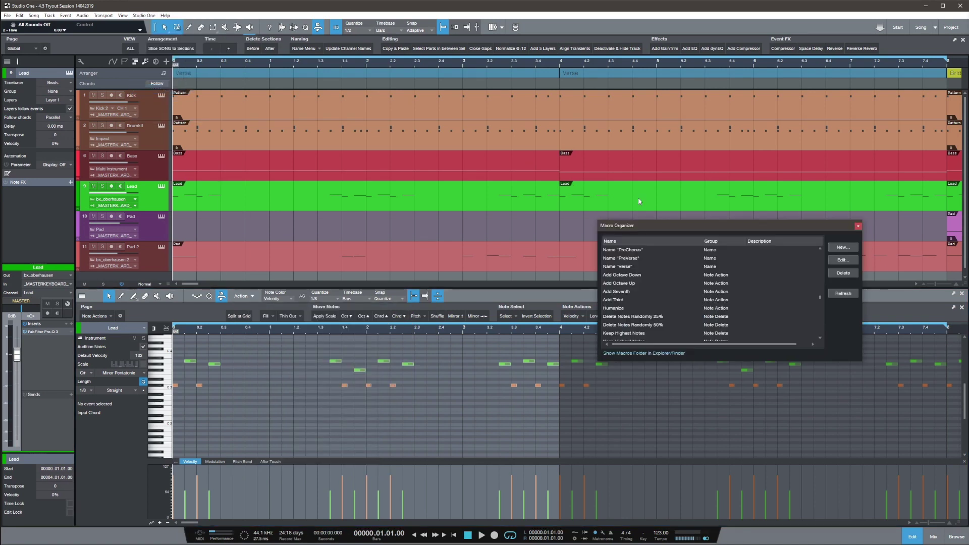
left_click(843, 247)
left_click(376, 212)
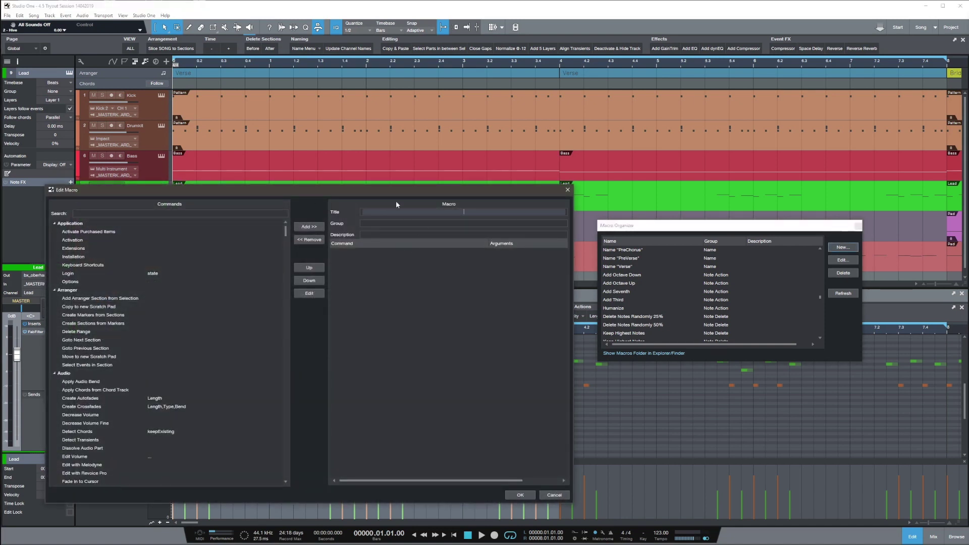
left_click(222, 212)
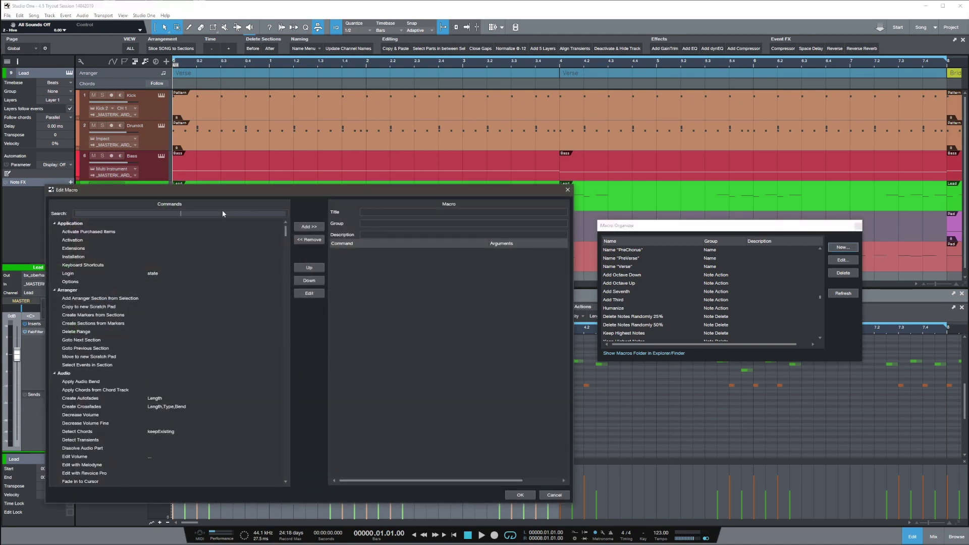
type("fill")
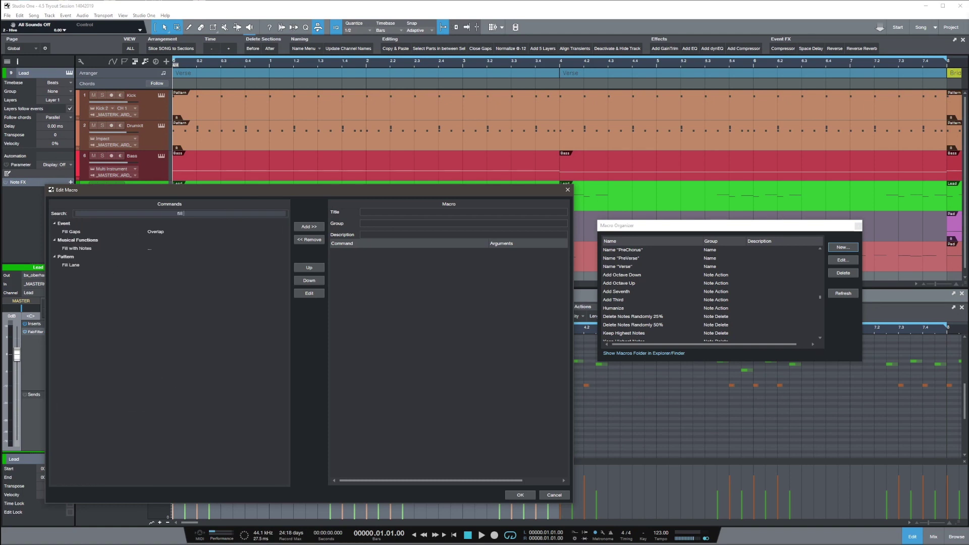
Add the Fill with Notes command to the macro and accept Fill whole part, 1/1 steps, pitch range C2 to C4 and velocity 63
left_click(163, 249)
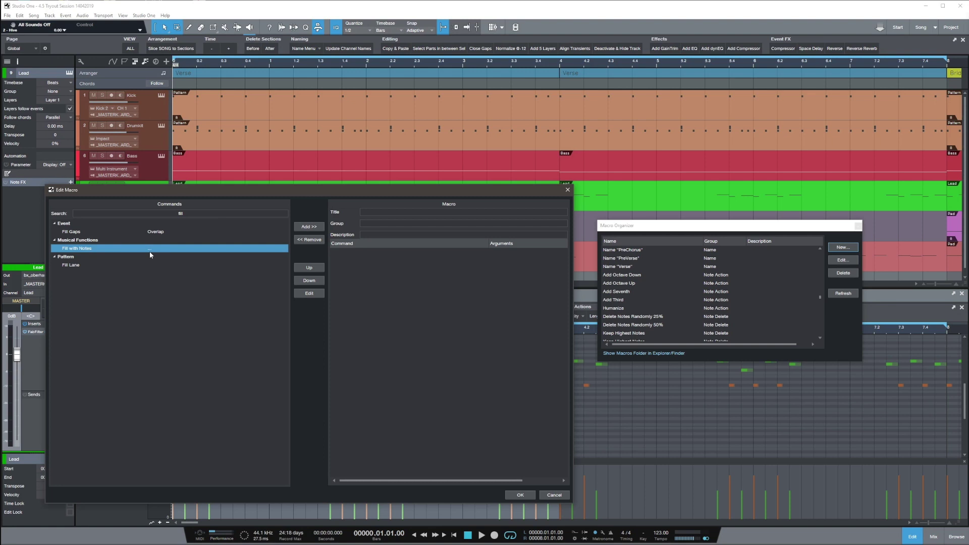
double_click(149, 251)
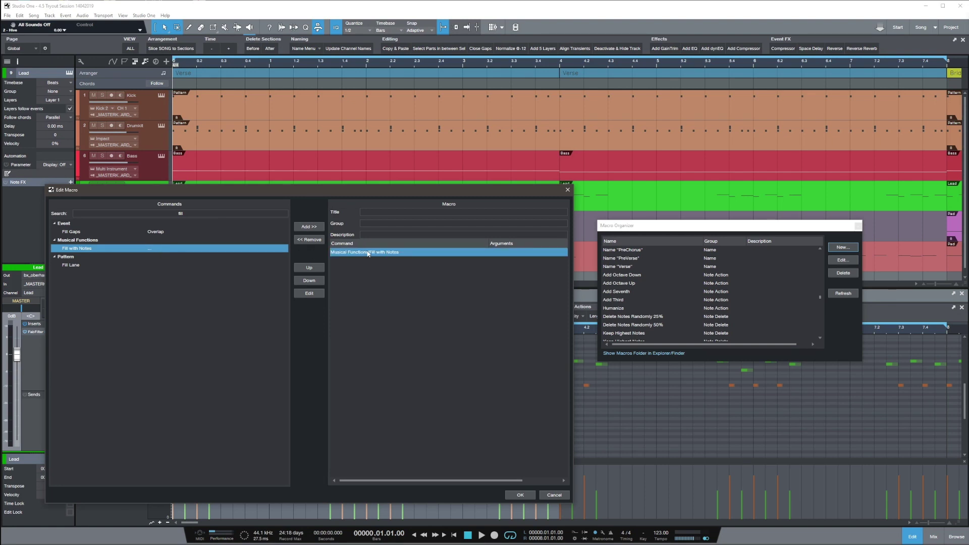
double_click(394, 252)
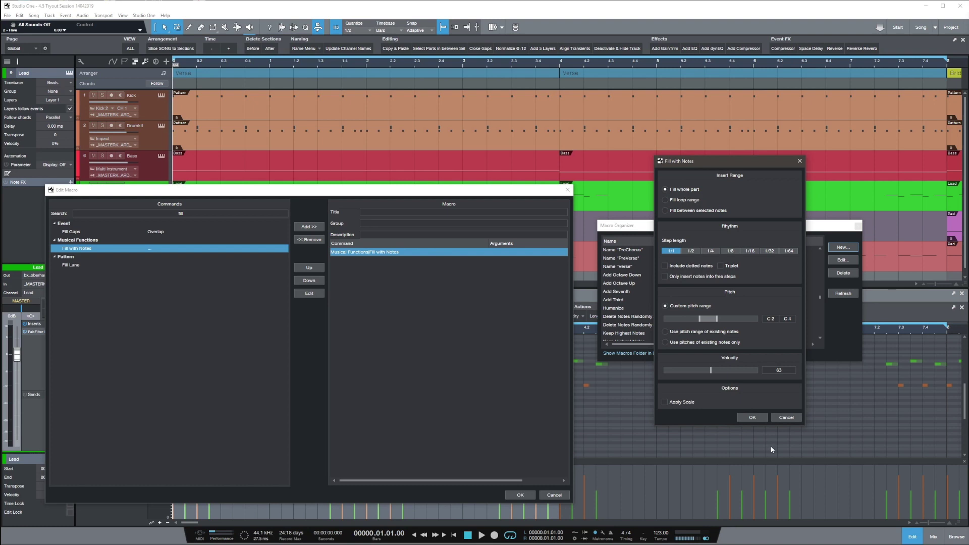
left_click(752, 417)
Title the macro "Fill Notes Preset A", save it and close the Macro Organizer
left_click(483, 213)
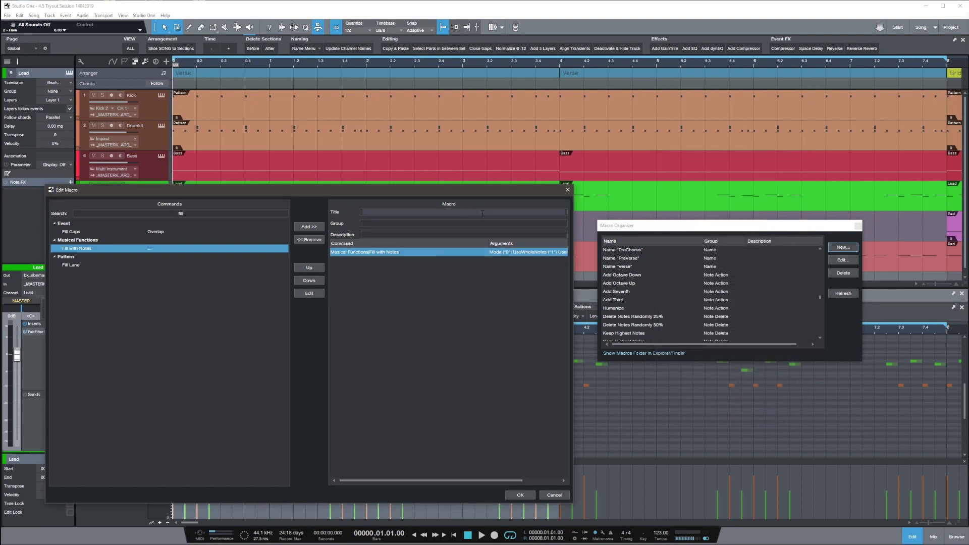
type("Preset A")
key("BackSpace")
key("BackSpace")
key("BackSpace")
key("BackSpace")
key("BackSpace")
key("BackSpace")
key("BackSpace")
key("BackSpace")
type("Fill Notes Preset A")
key("Return")
left_click(858, 226)
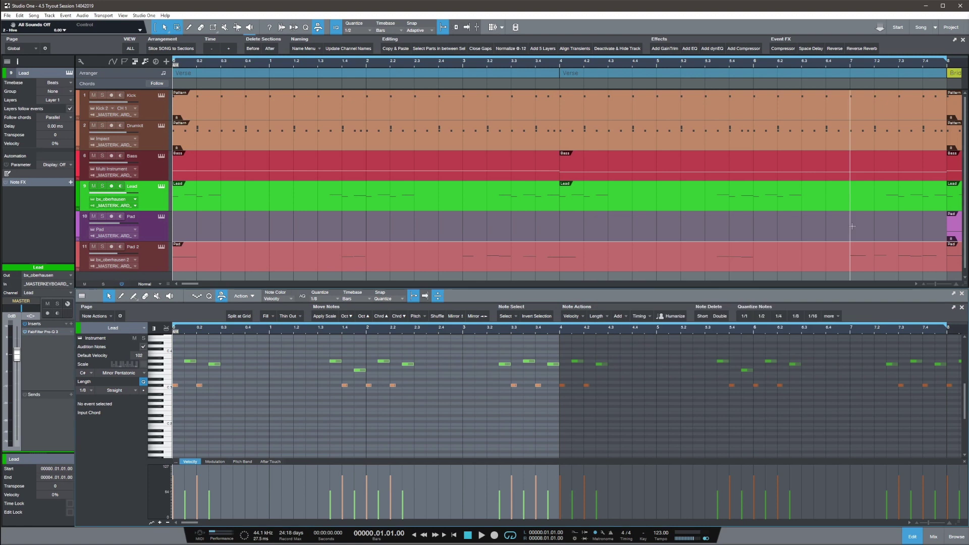
Add a button before Split at Grid on the Note Actions page, assign the Fill Notes Preset A macro to it and run it
right_click(233, 315)
left_click(252, 357)
right_click(227, 316)
mouse_move(264, 332)
left_click(329, 330)
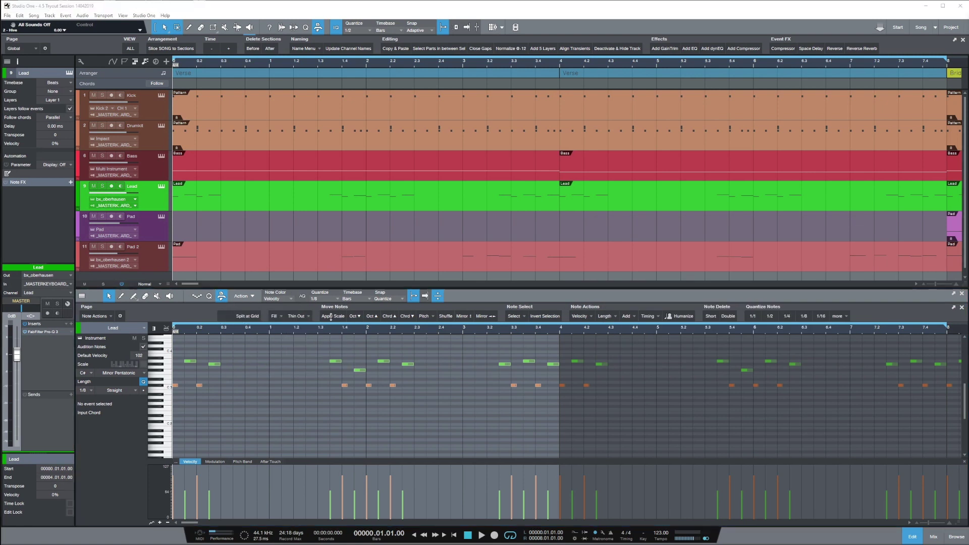
type("Preset")
double_click(251, 157)
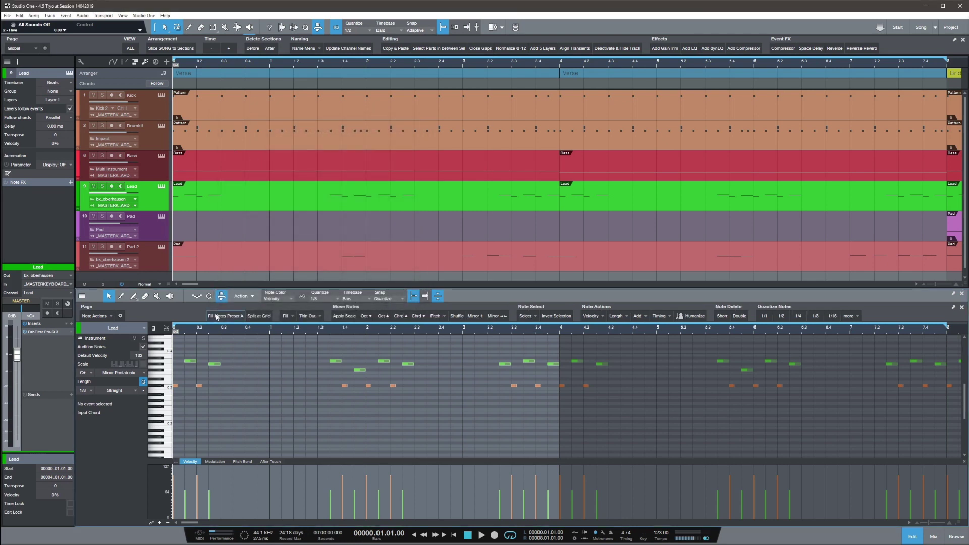
left_click(217, 316)
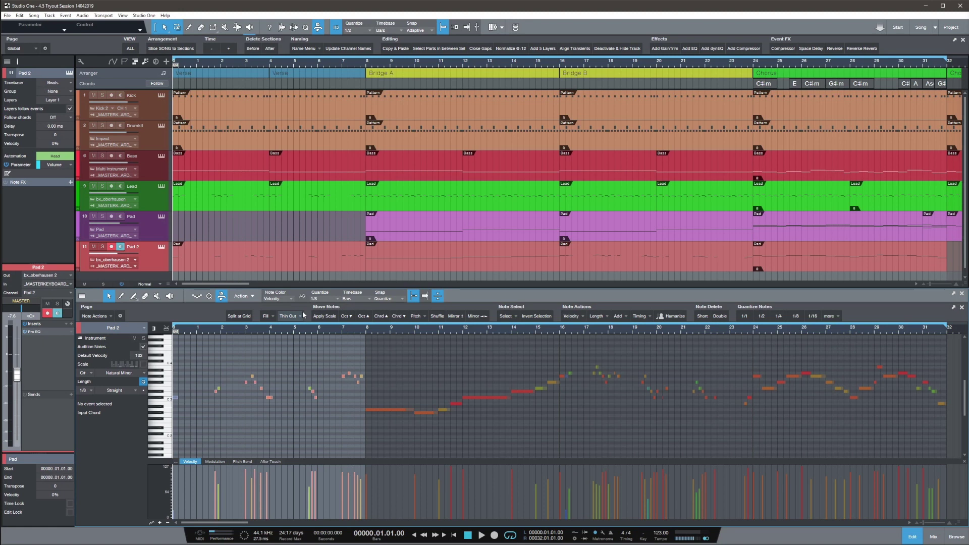
Examine the Simplify, random deletion and grid options of Thin out Notes for the Pad 2 part and dismiss the dialog
left_click(243, 297)
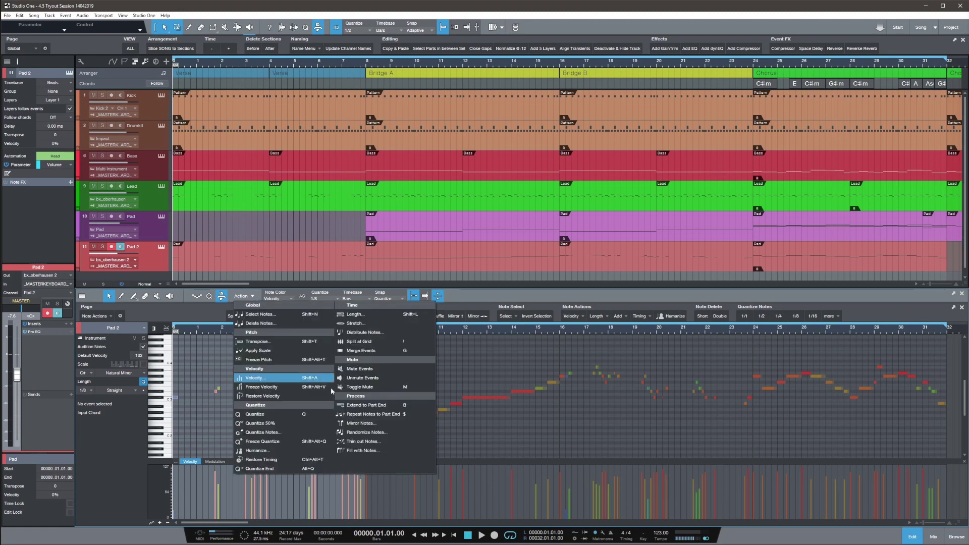
left_click(363, 441)
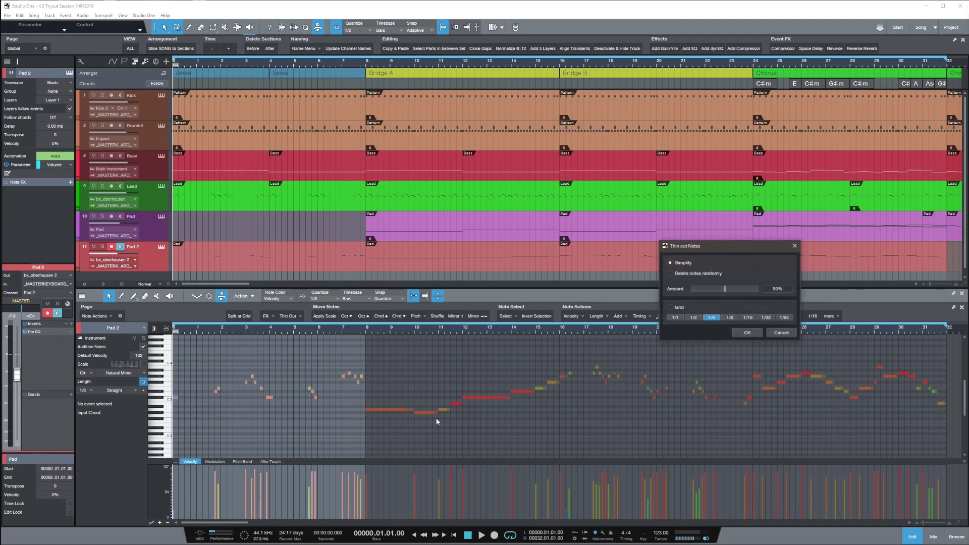
left_click_drag(696, 249, 616, 236)
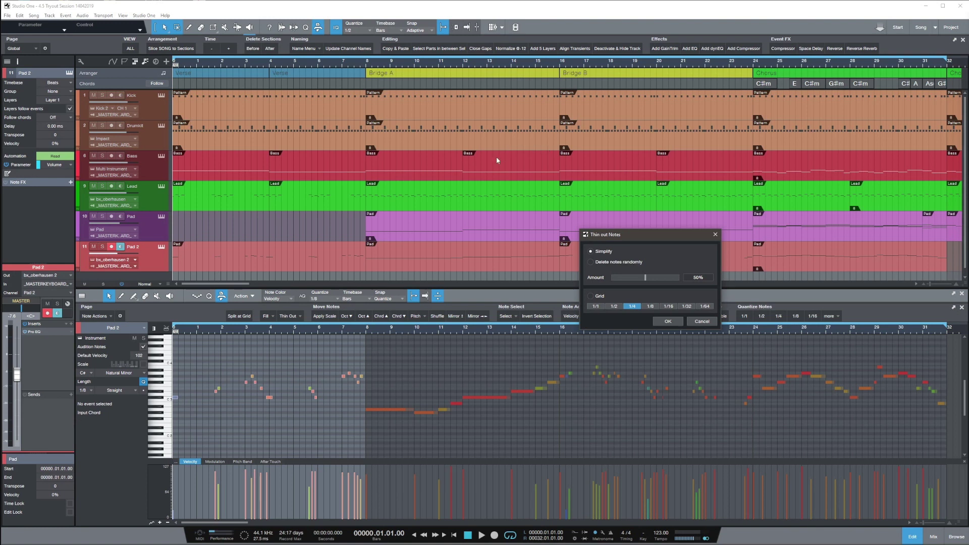
key("Escape")
Examine the pitch, velocity and note length options of Randomize Notes for the Pad 2 part and cancel without applying
left_click(242, 295)
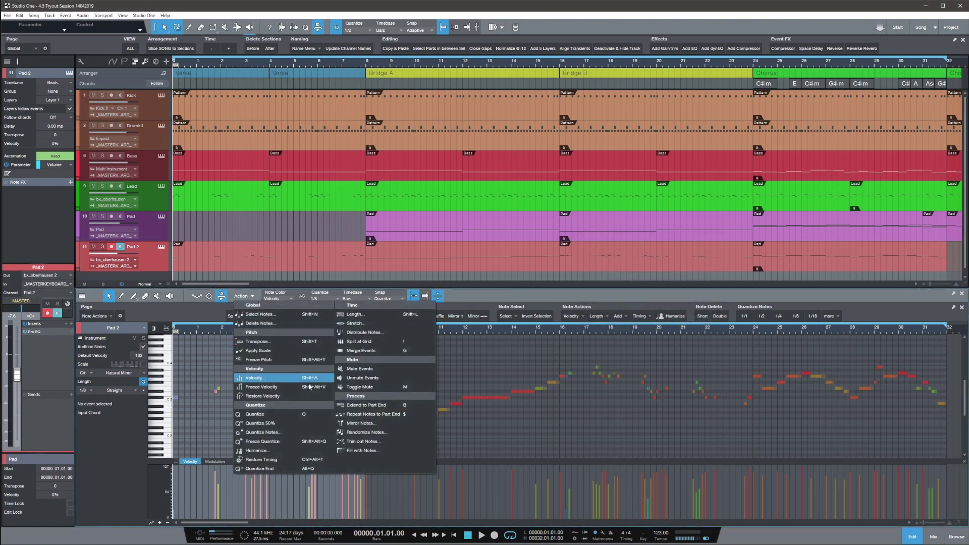
left_click(357, 433)
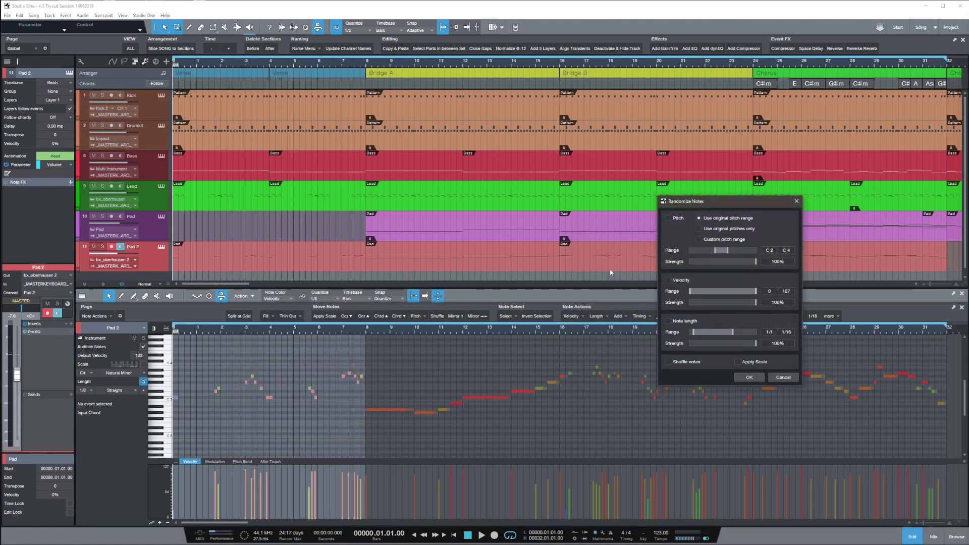
left_click_drag(706, 205, 465, 181)
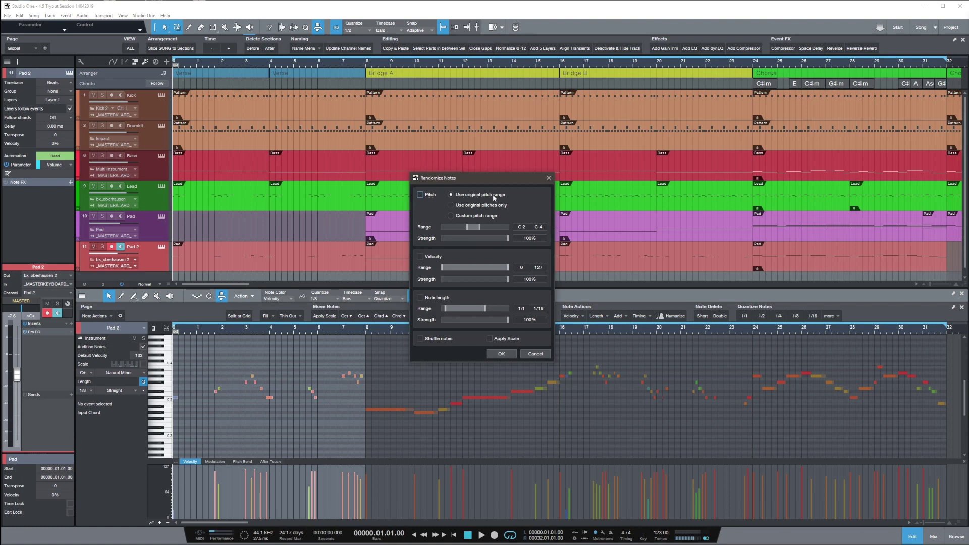
left_click(450, 205)
left_click(452, 215)
left_click(427, 256)
left_click(437, 297)
left_click(429, 195)
key("Escape")
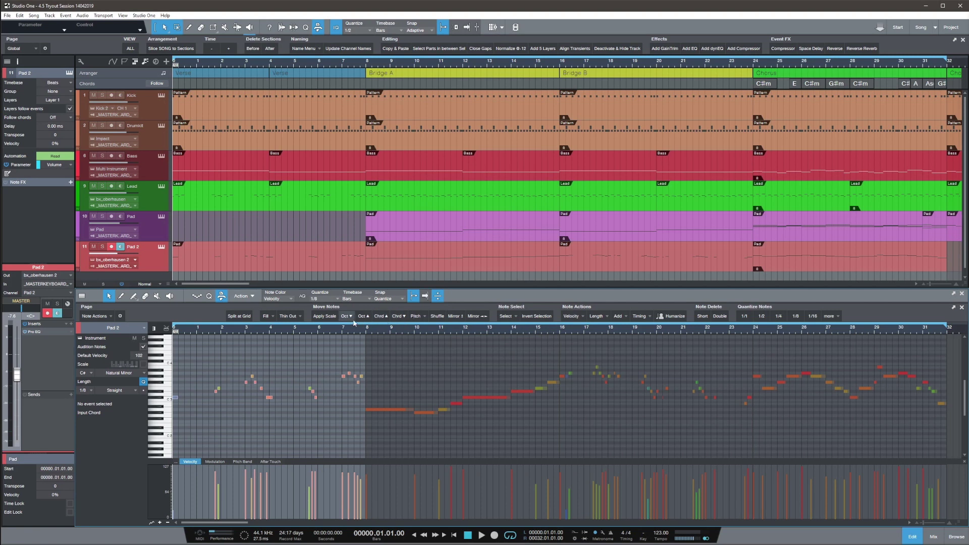
Review the macros listed under Thin Out and Fill on the Note Actions page
left_click(284, 318)
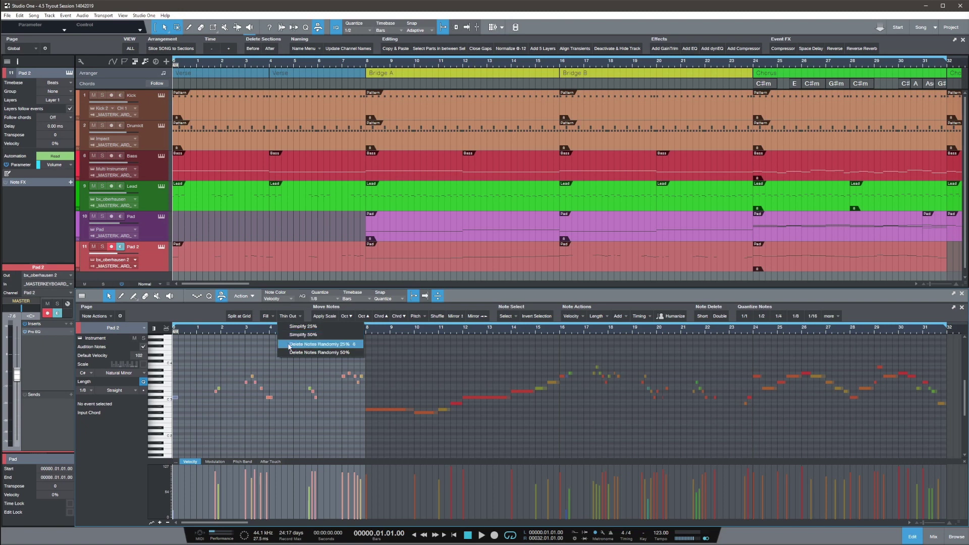
left_click(267, 316)
left_click(272, 315)
left_click(270, 316)
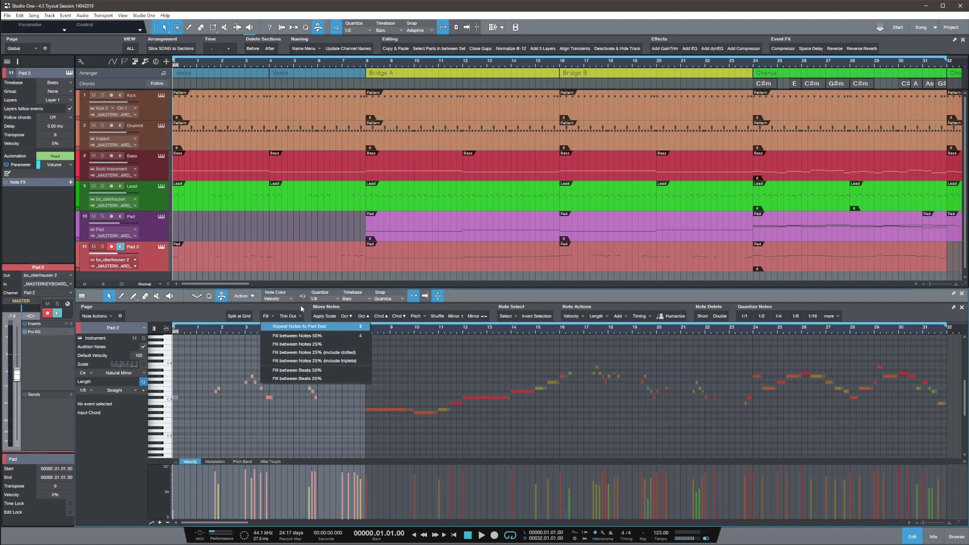
left_click(292, 327)
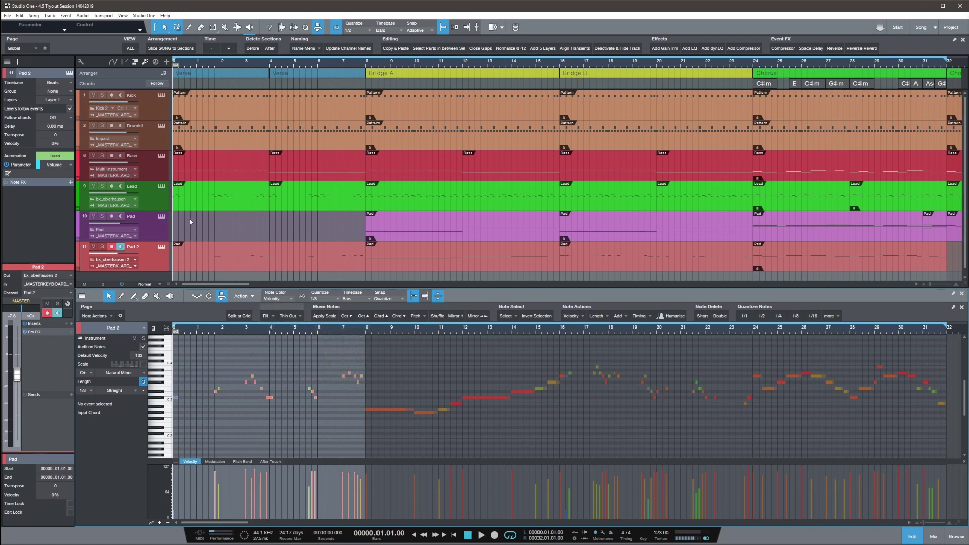
Select the Bass track, show the mixing console and expand the Bass multi-instrument channel to reveal its sub-channels
left_click(153, 172)
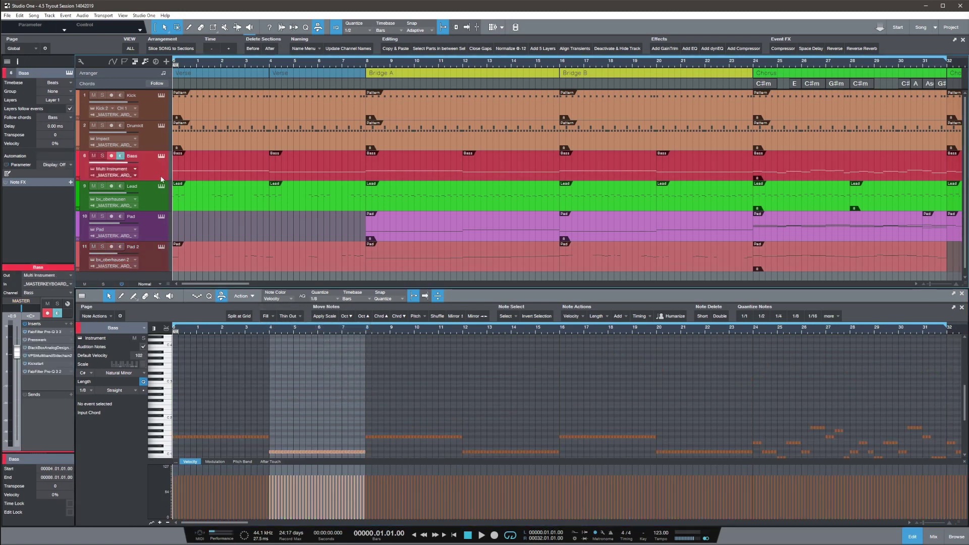
key("F3")
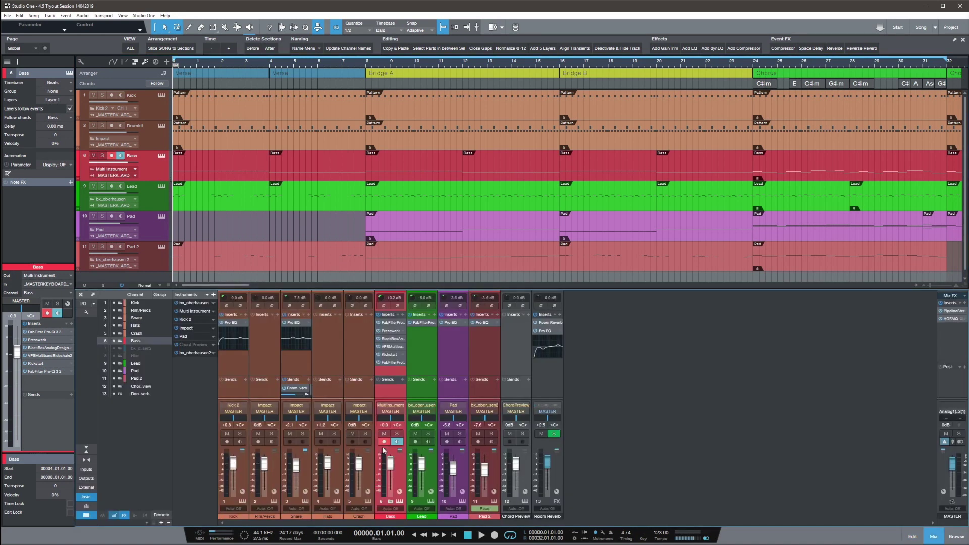
left_click(390, 504)
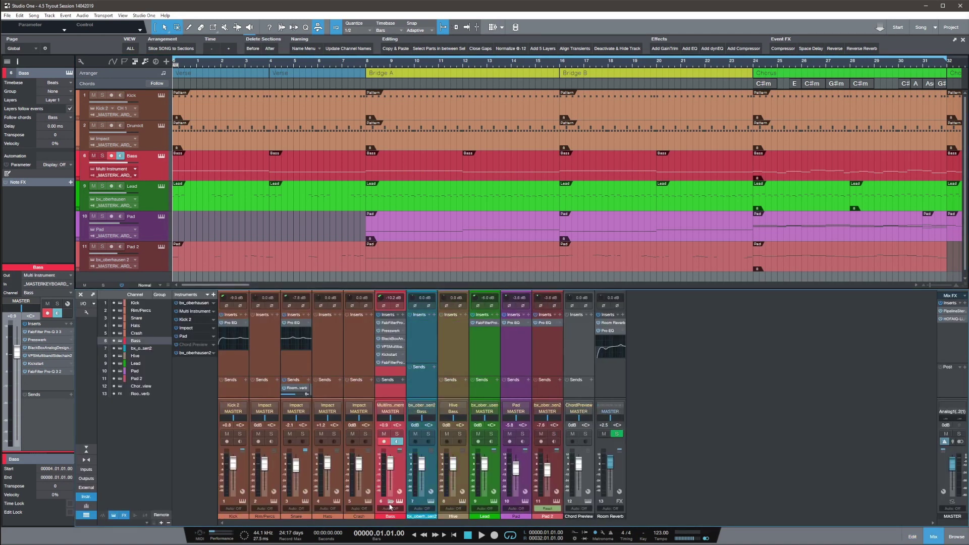
View the bx_oberhausen 2 and Hive instrument windows of the Bass sub-channels, close them and disarm the Bass track
left_click(430, 503)
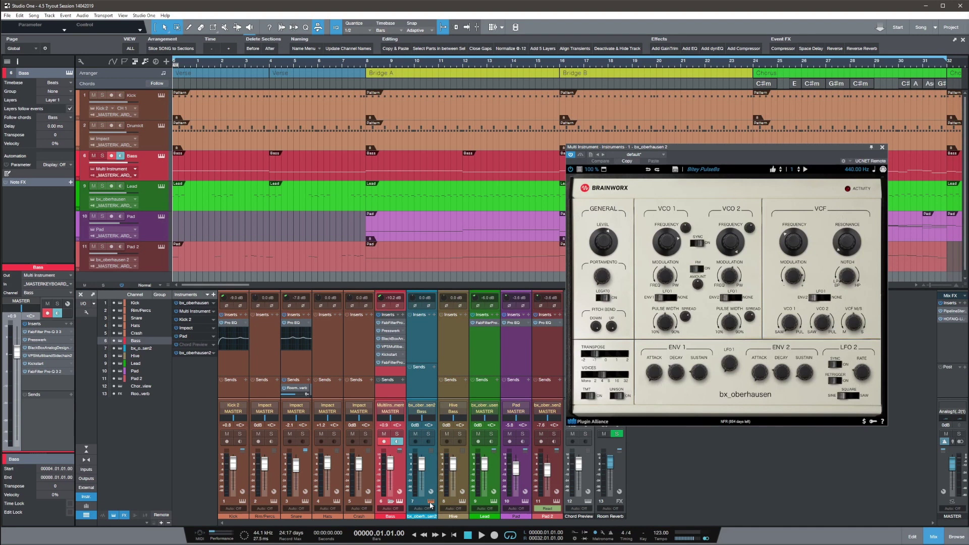
left_click(430, 503)
left_click(462, 503)
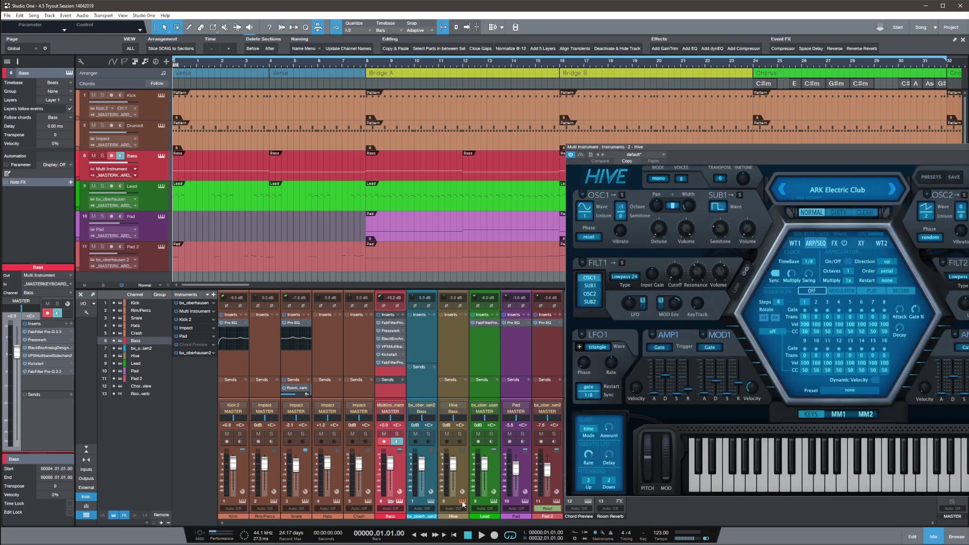
left_click_drag(762, 147, 607, 139)
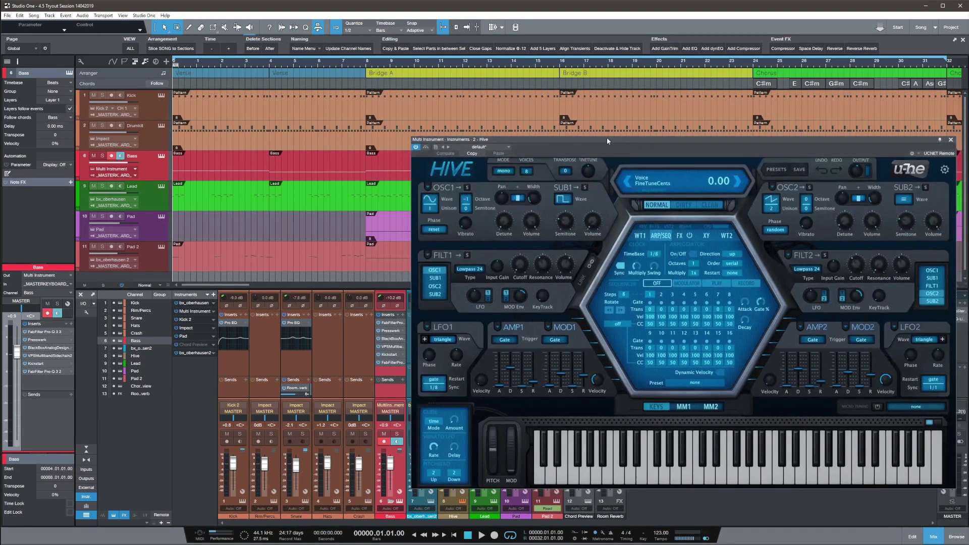
left_click(950, 139)
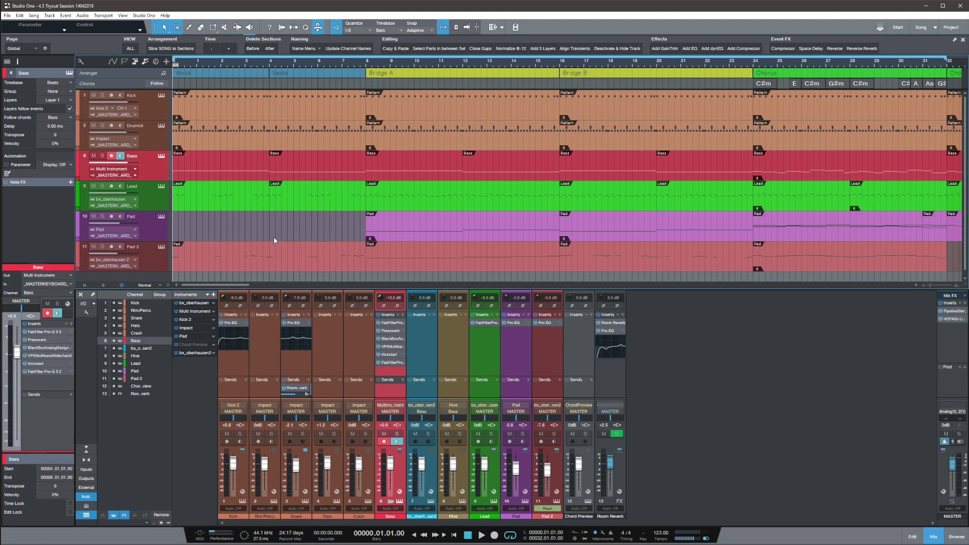
left_click(111, 157)
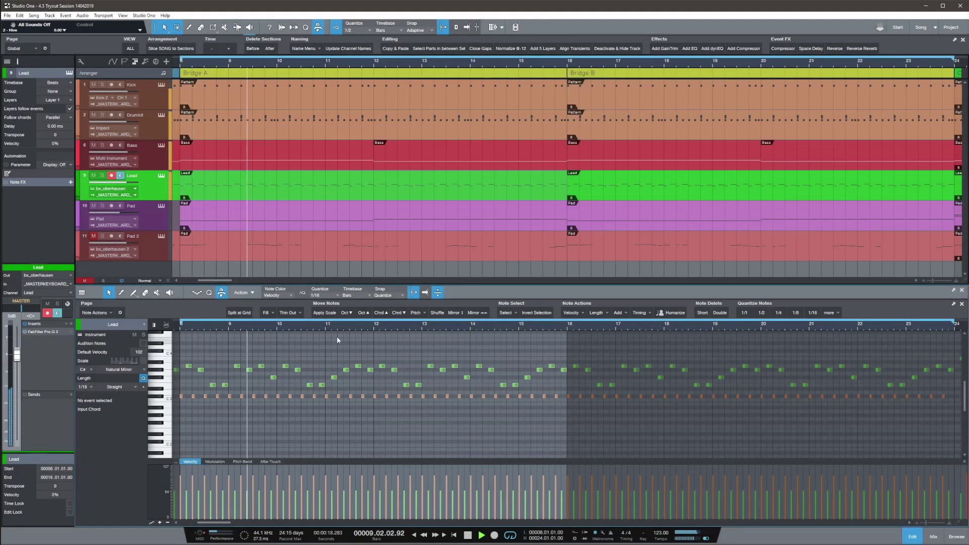
Select the highest notes of the Lead part and thin them out with one of the Thin Out macros
left_click(507, 313)
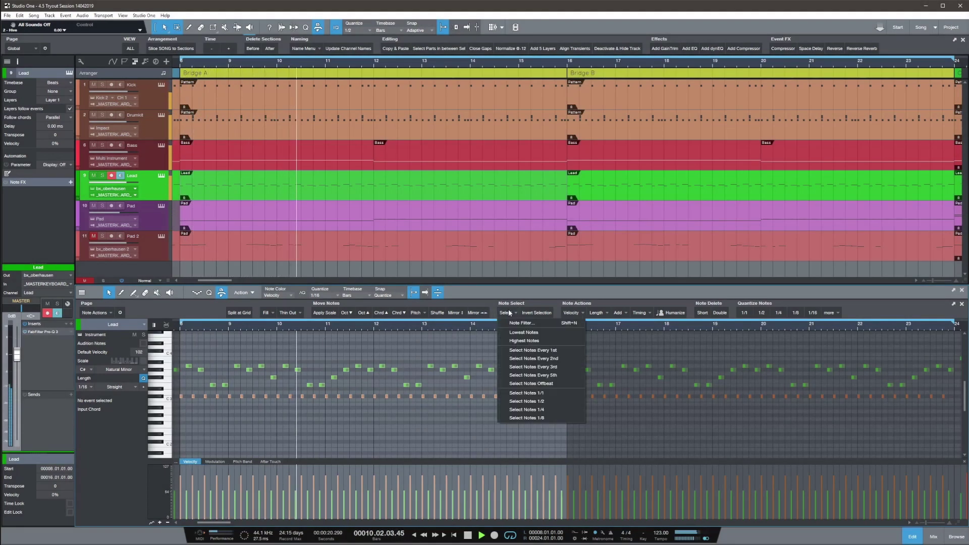
left_click(514, 341)
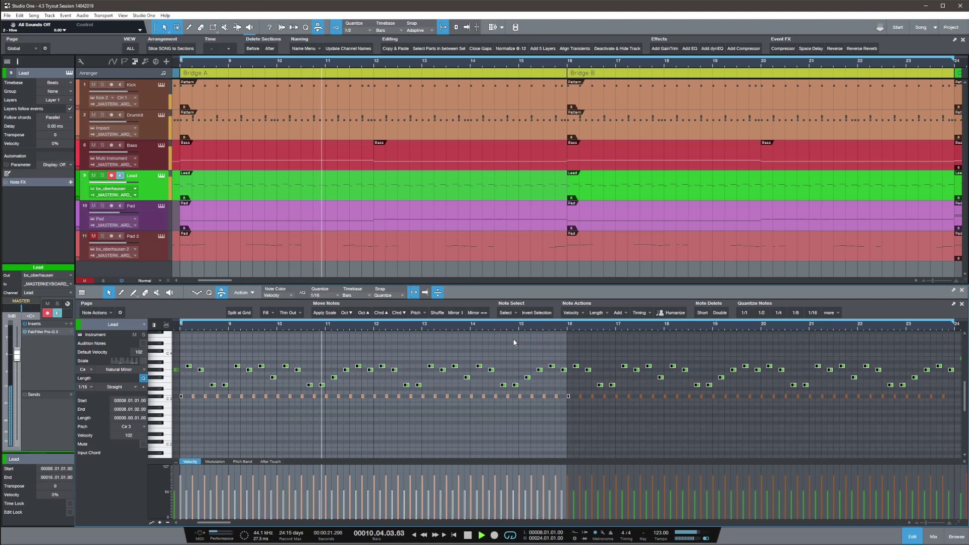
left_click(298, 313)
left_click(317, 349)
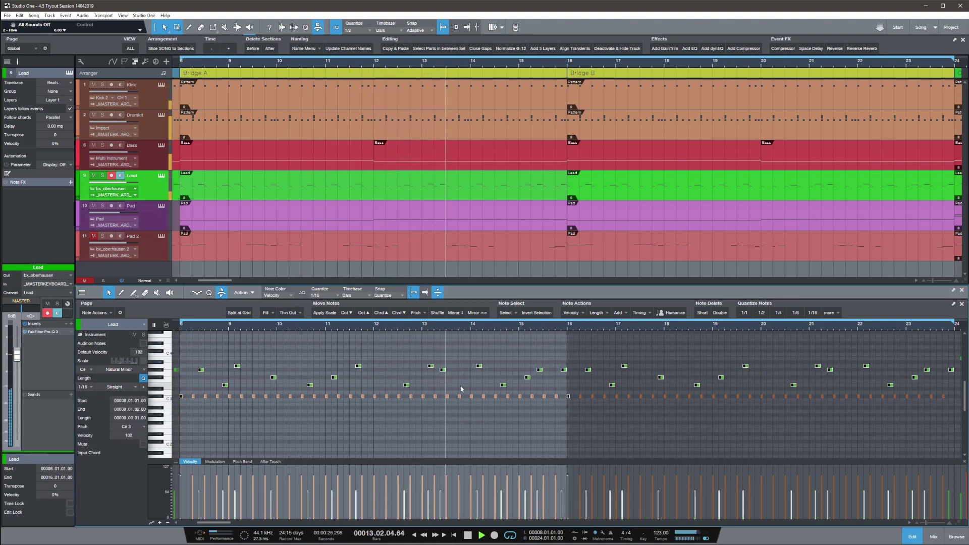
Invert the note selection to the repeated low notes of the Lead part and thin them out
left_click(537, 312)
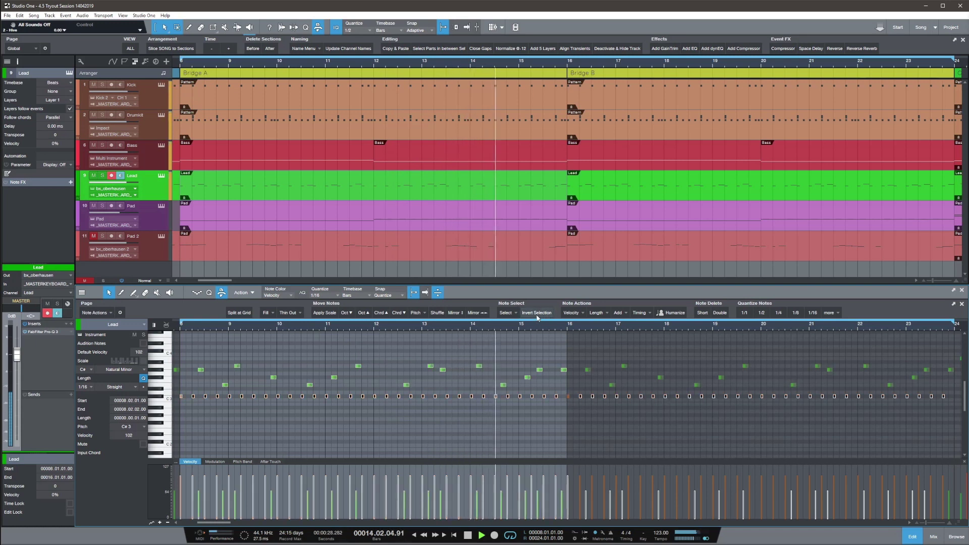
left_click(289, 313)
left_click(303, 332)
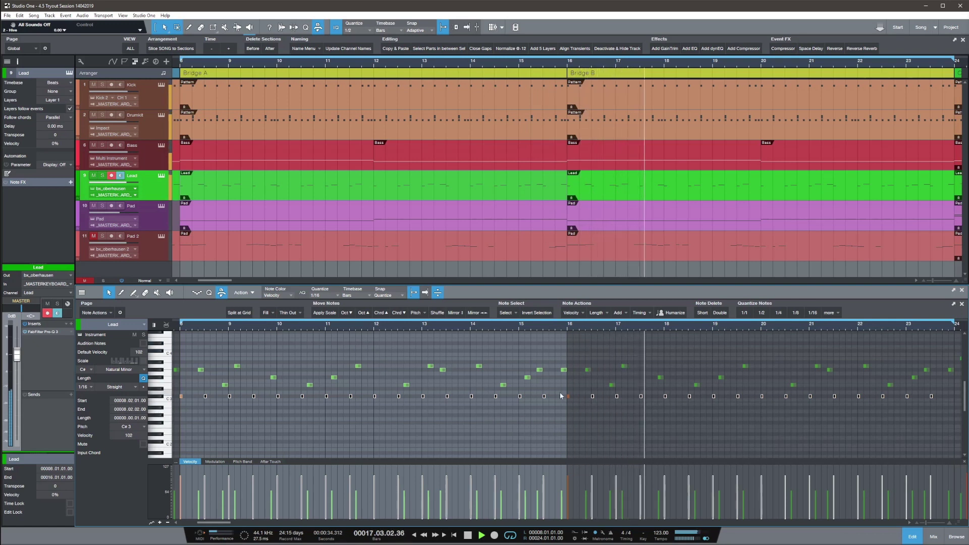
Select the upper Lead notes from late bar 11 through bar 12 and fill the gaps with a Fill between Notes macro
left_click_drag(350, 346, 374, 387)
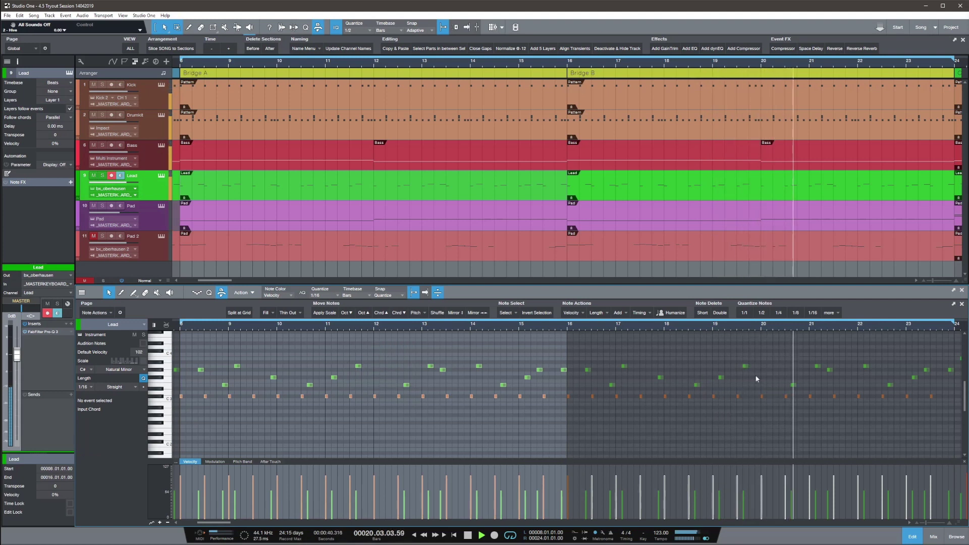
left_click_drag(353, 350, 415, 389)
left_click(268, 312)
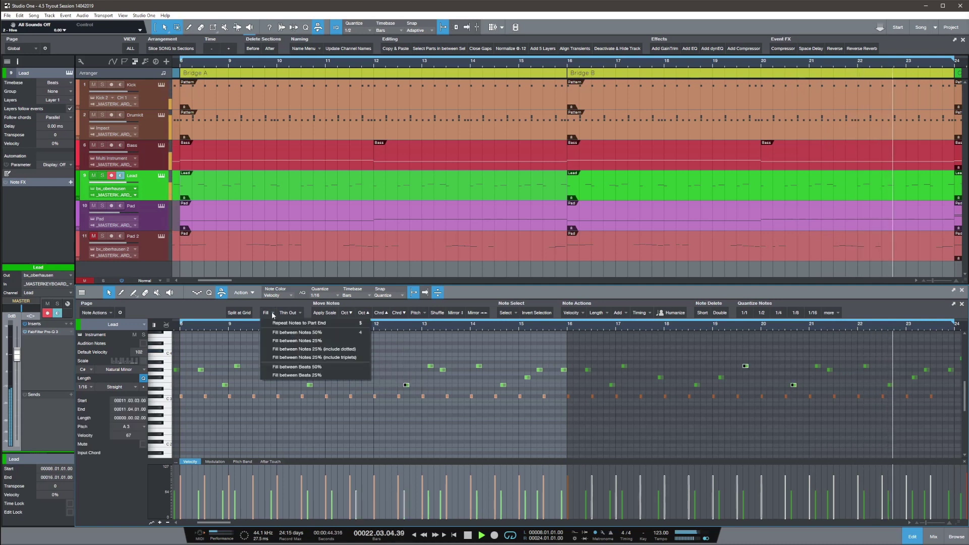
left_click(290, 337)
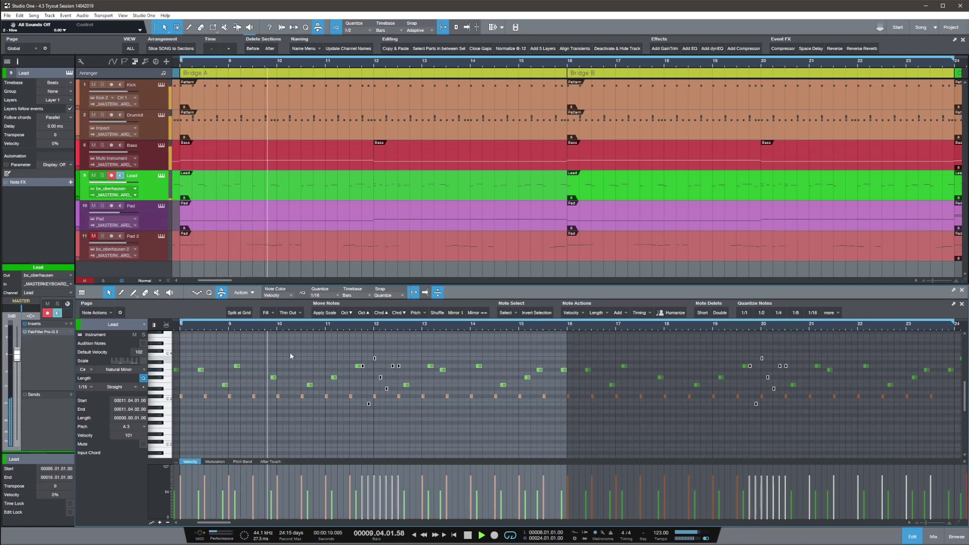
Apply Fill between Notes 50% to the Lead notes around bars 14 to 15 and to those around bars 9 to 10
left_click_drag(457, 341, 536, 421)
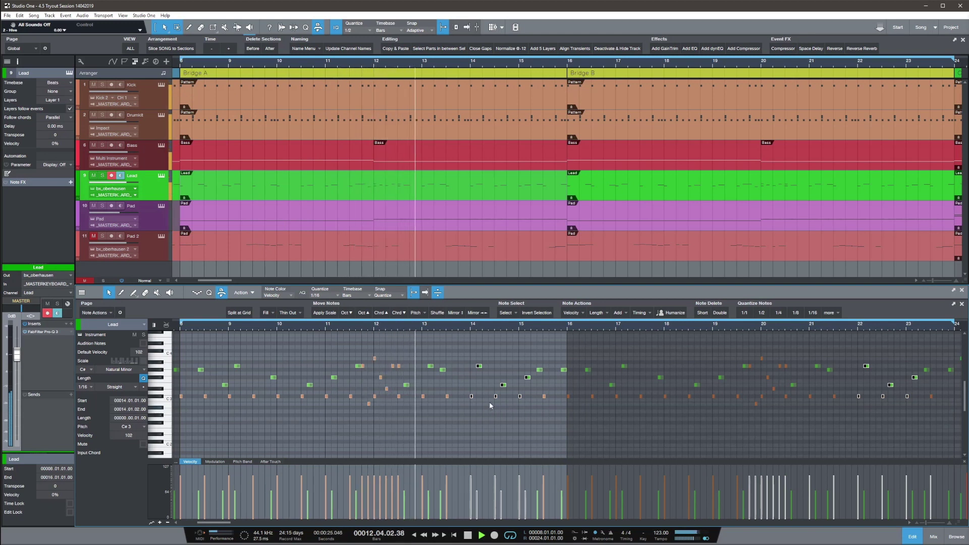
left_click(265, 313)
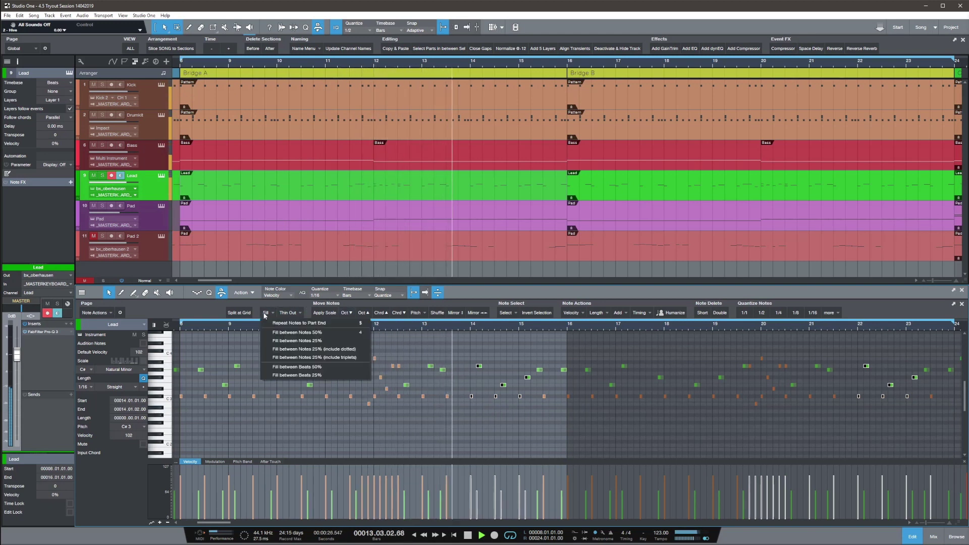
left_click(297, 332)
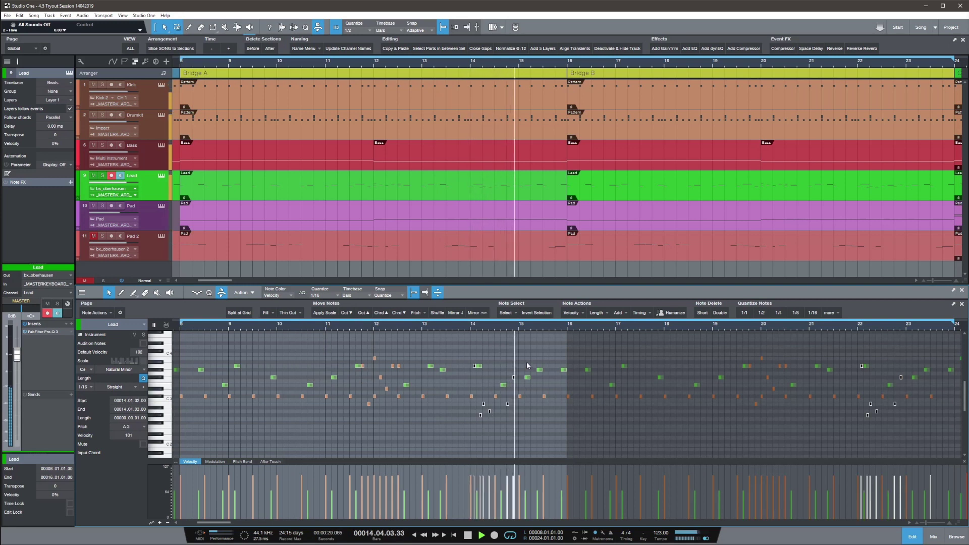
left_click_drag(219, 345, 329, 421)
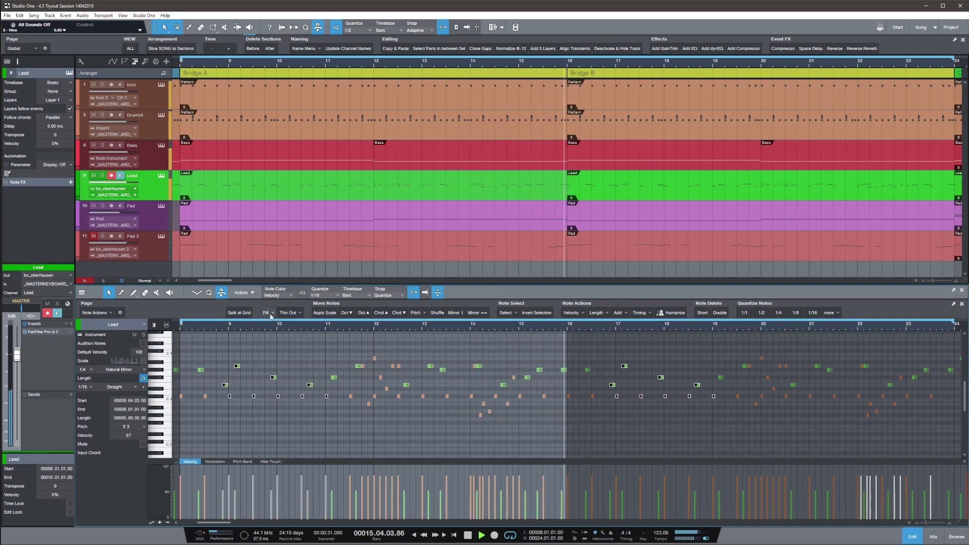
left_click(265, 313)
left_click(298, 332)
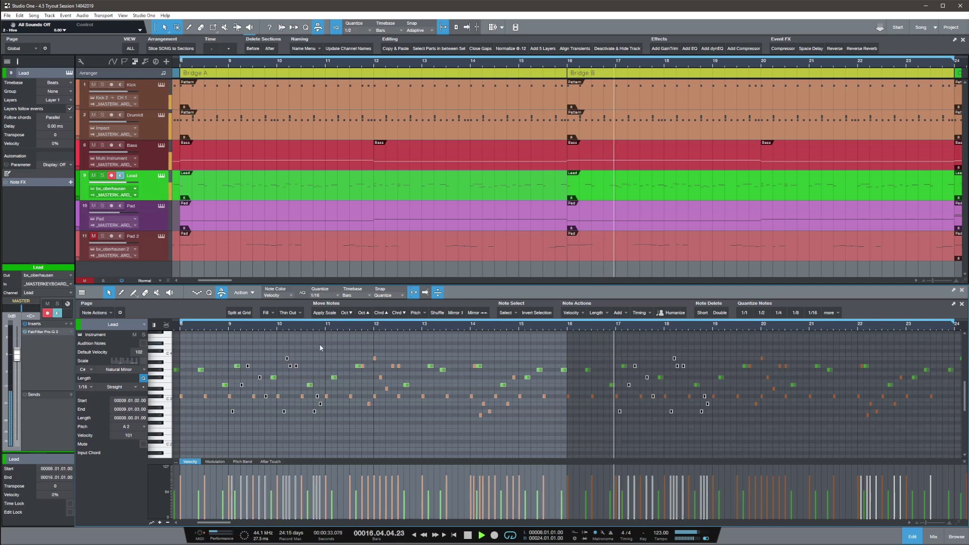
Mirror the Lead notes around bar 18 horizontally and shuffle the notes around bars 21 to 22
left_click(670, 344)
left_click_drag(669, 347, 716, 427)
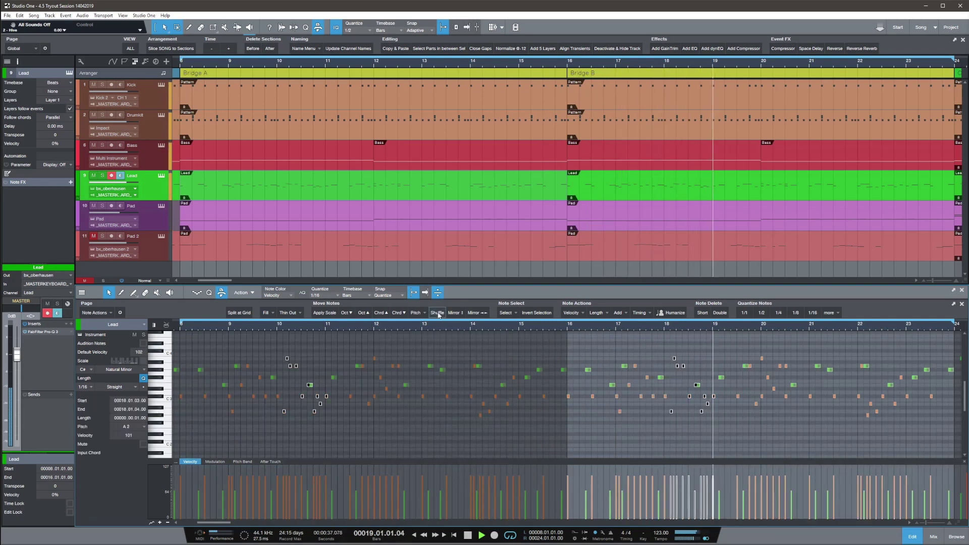
left_click(476, 313)
left_click_drag(828, 349, 907, 428)
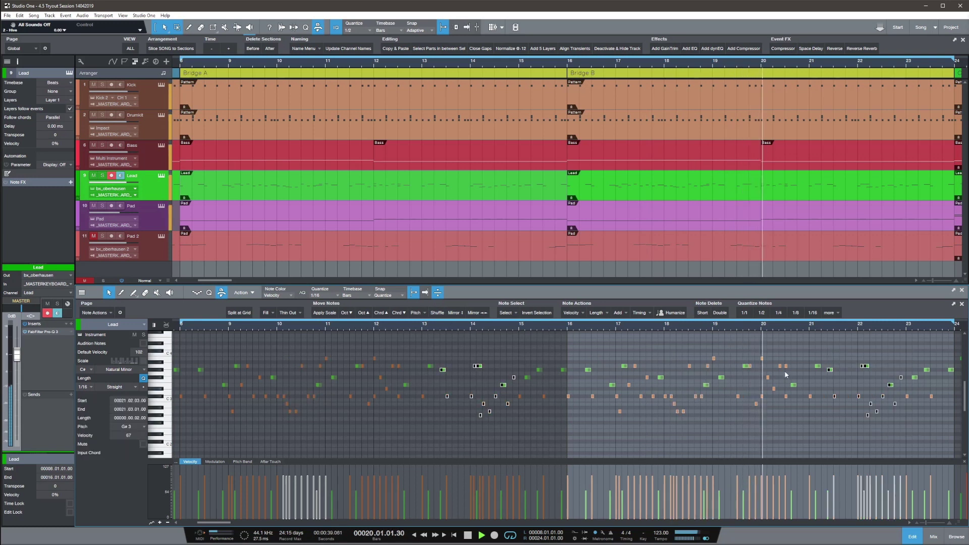
left_click(437, 313)
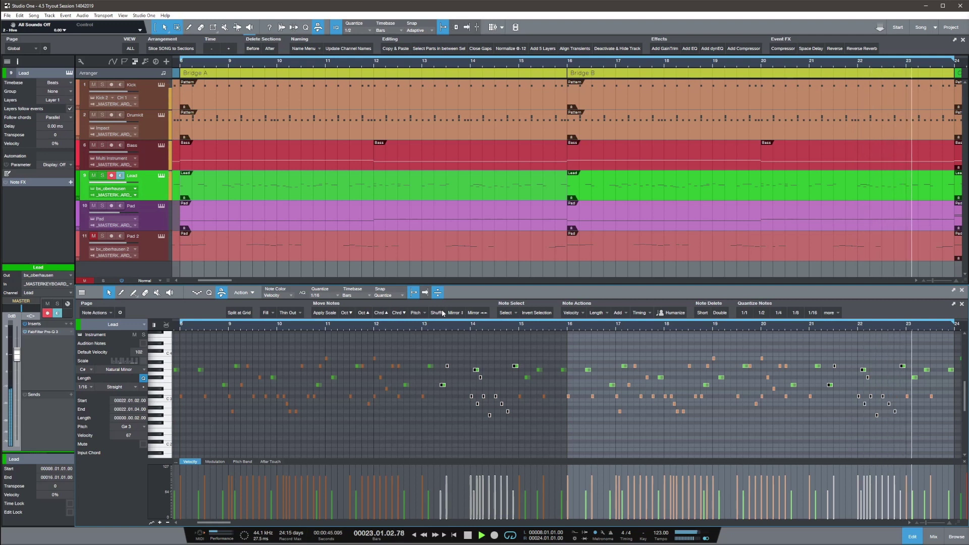
Randomize the lengths of the Lead notes in bars 9 to 10 and 12 to 14, and humanize the second group
left_click_drag(224, 353, 316, 429)
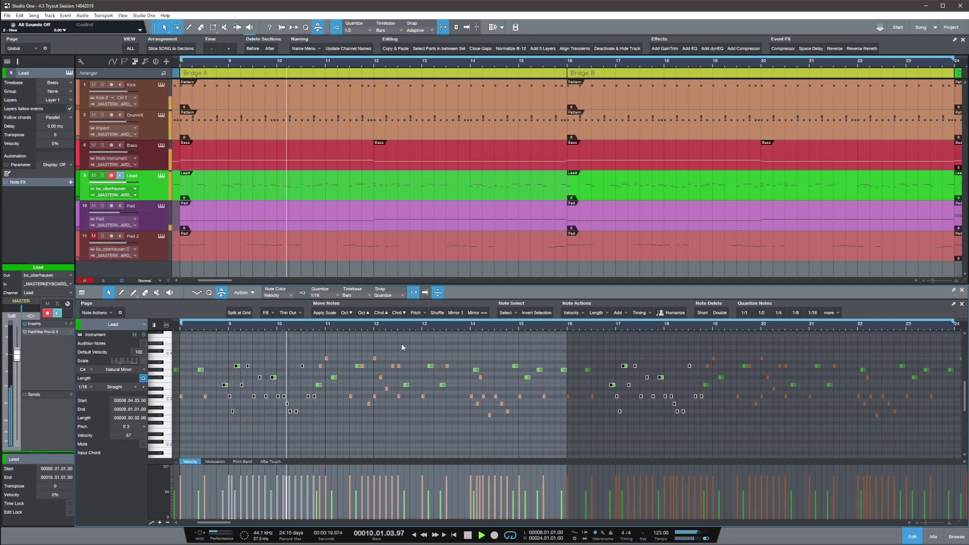
key("alt+h")
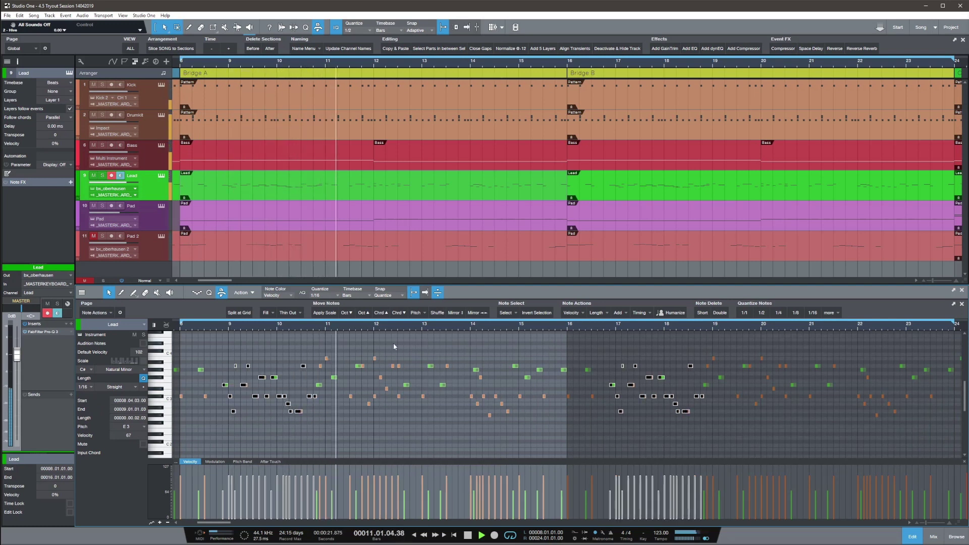
left_click_drag(380, 346, 512, 434)
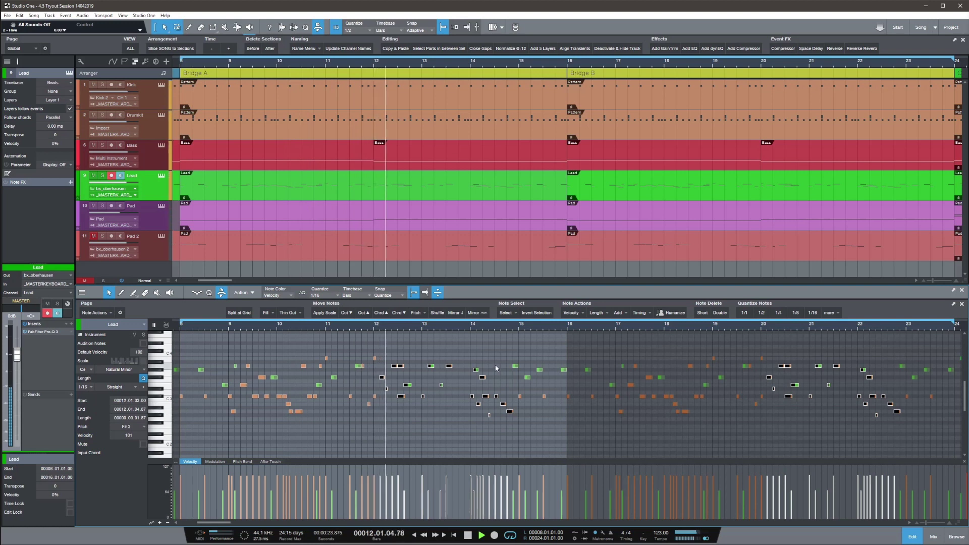
key("alt+h")
key("alt+h")
key("alt+h")
key("alt+h")
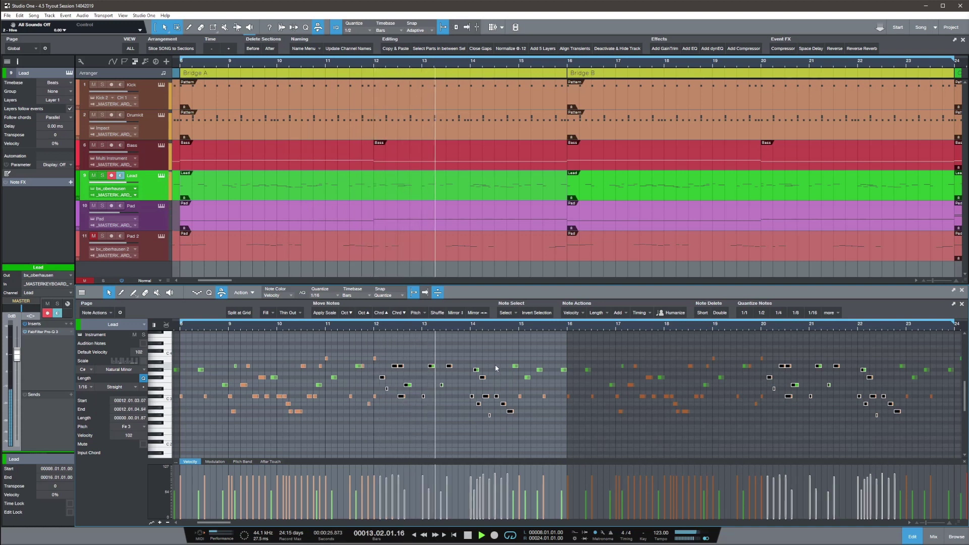
left_click_drag(505, 353, 577, 436)
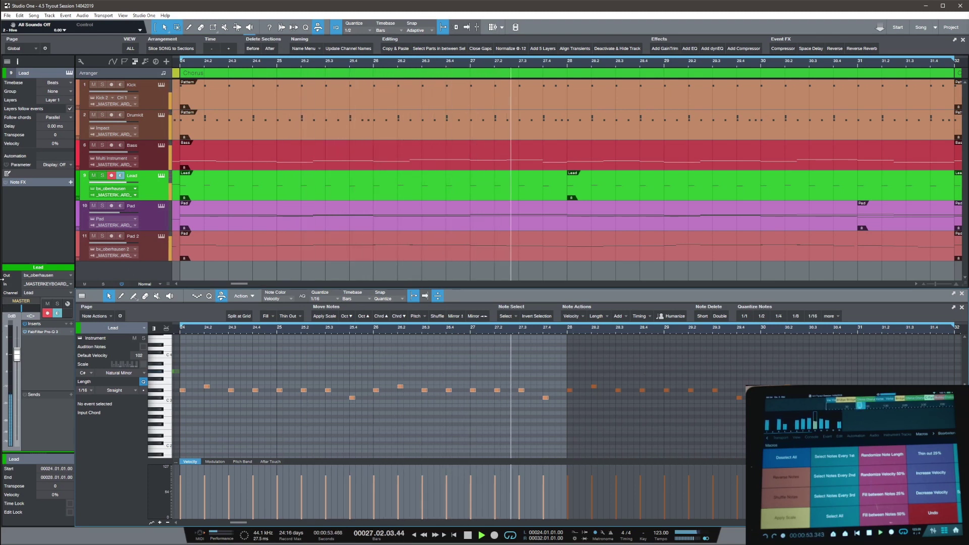
Undo the last edit, show the chord track and open the Chord Selector for the first C♯m chord at bar 32
key("ctrl+z")
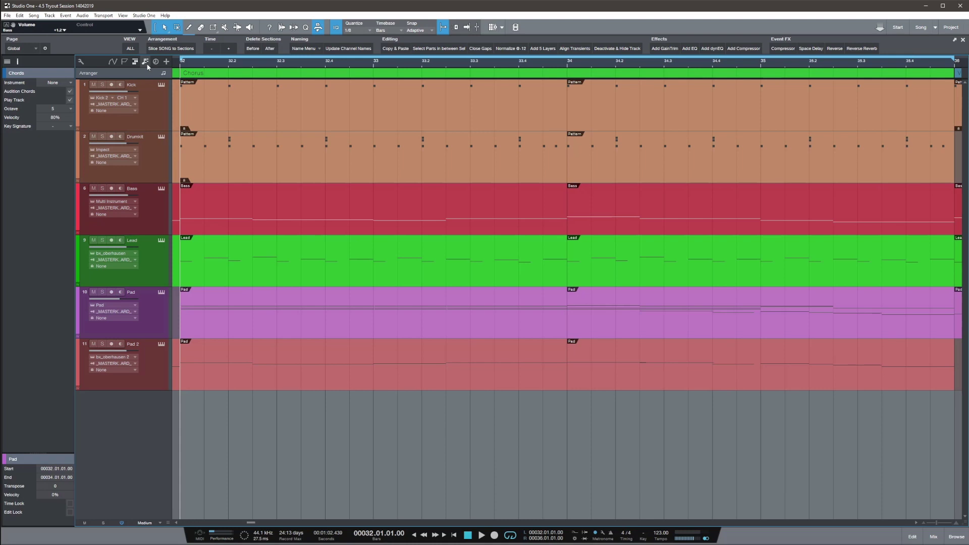
left_click(146, 63)
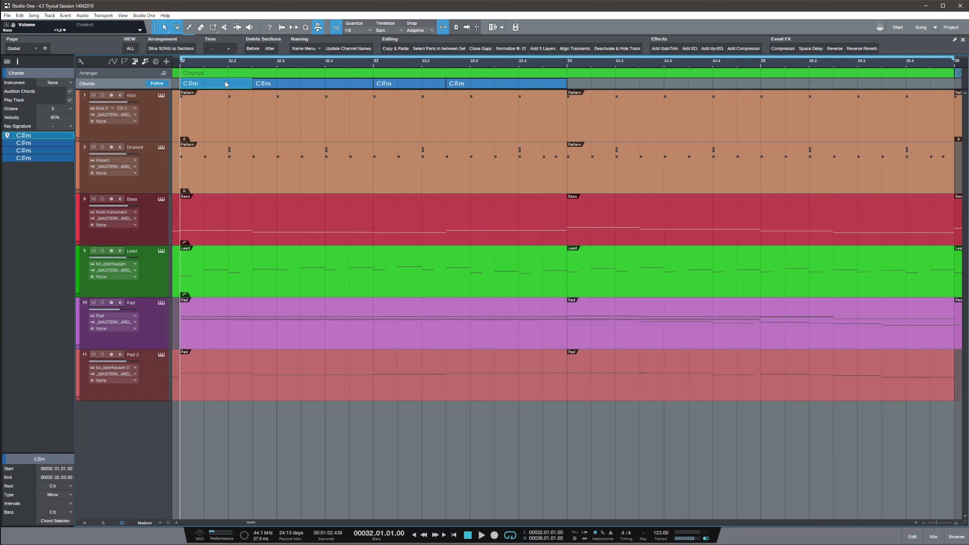
double_click(226, 84)
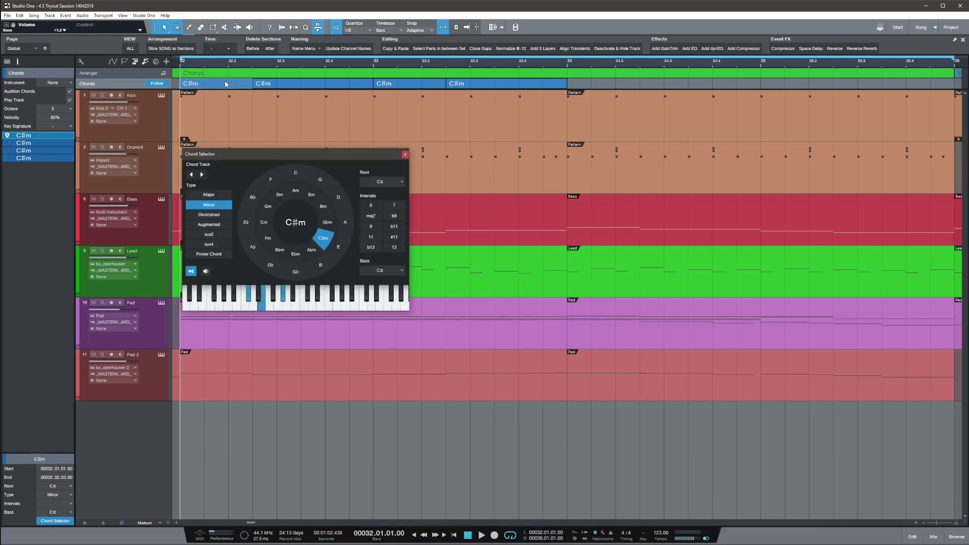
Try switching the first chord back and forth between E and C♯m on the chord wheel
left_click(327, 249)
left_click(319, 243)
left_click(336, 249)
left_click(321, 242)
left_click(336, 249)
left_click(322, 240)
left_click(336, 249)
left_click(322, 240)
Turn on chord audition in the Chord Selector, try D major for the first chord and set it back to C♯m
left_click_drag(320, 158, 738, 194)
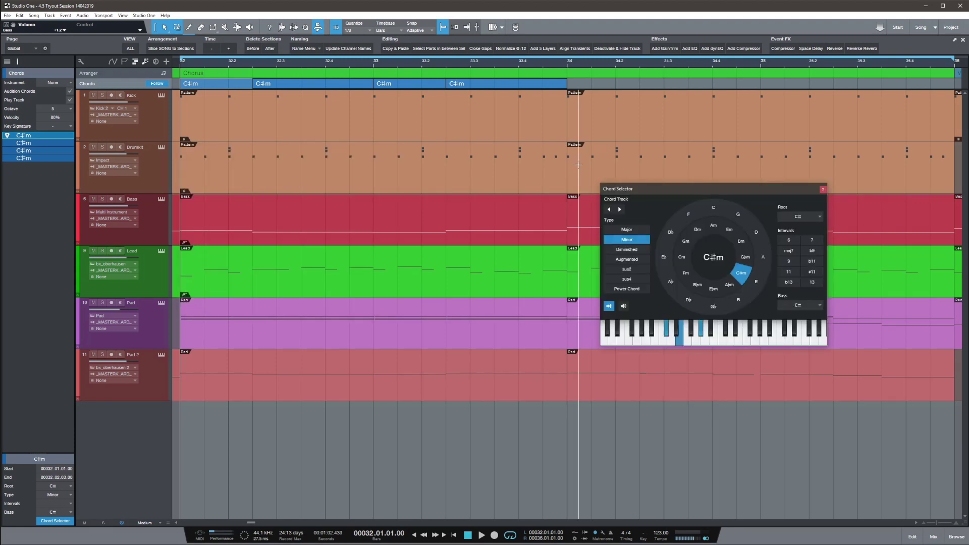
left_click(621, 307)
left_click_drag(704, 188, 421, 177)
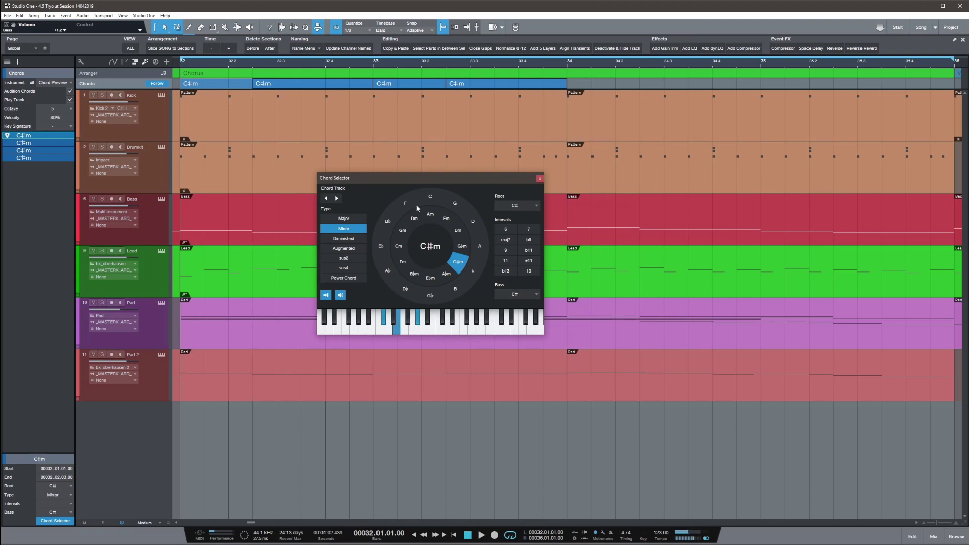
left_click(464, 246)
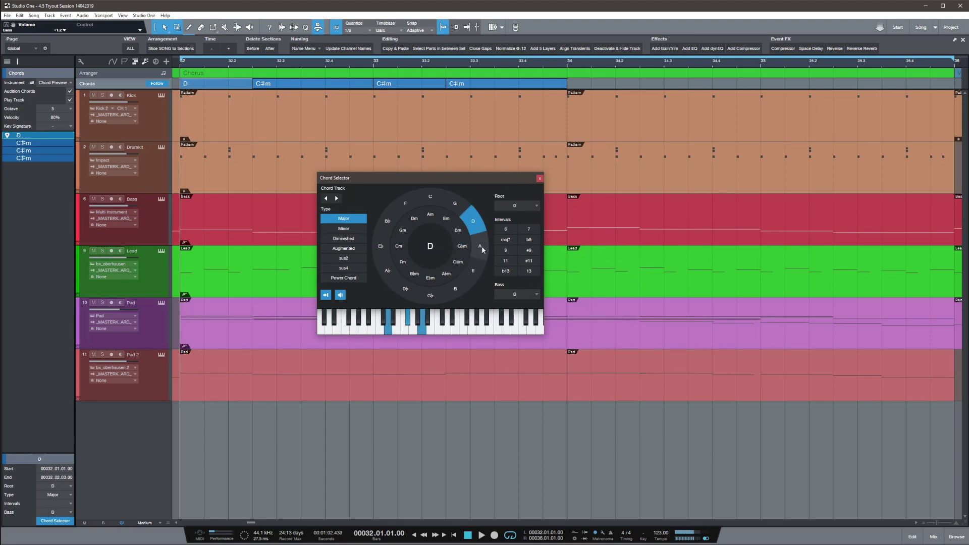
left_click(459, 265)
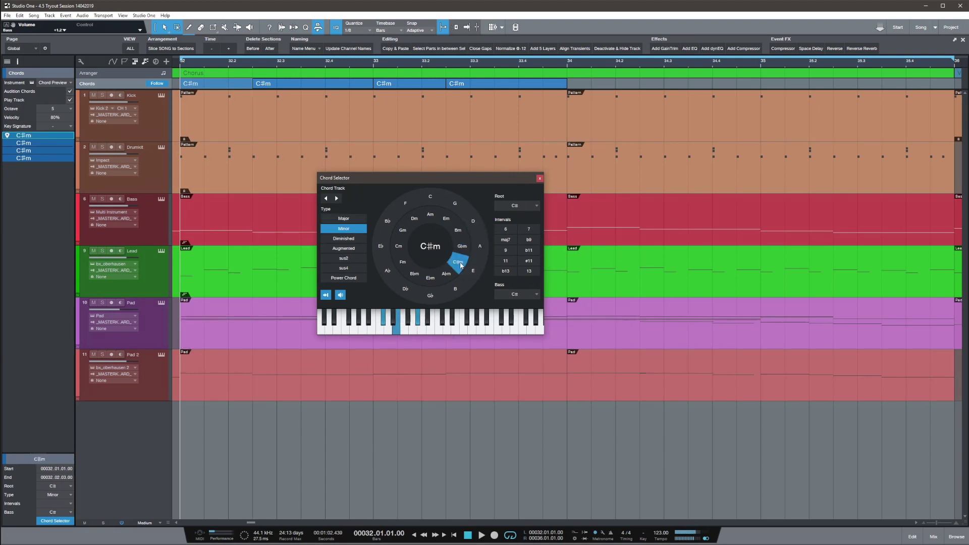
Set the chord track's audition instrument to Pad
left_click(56, 83)
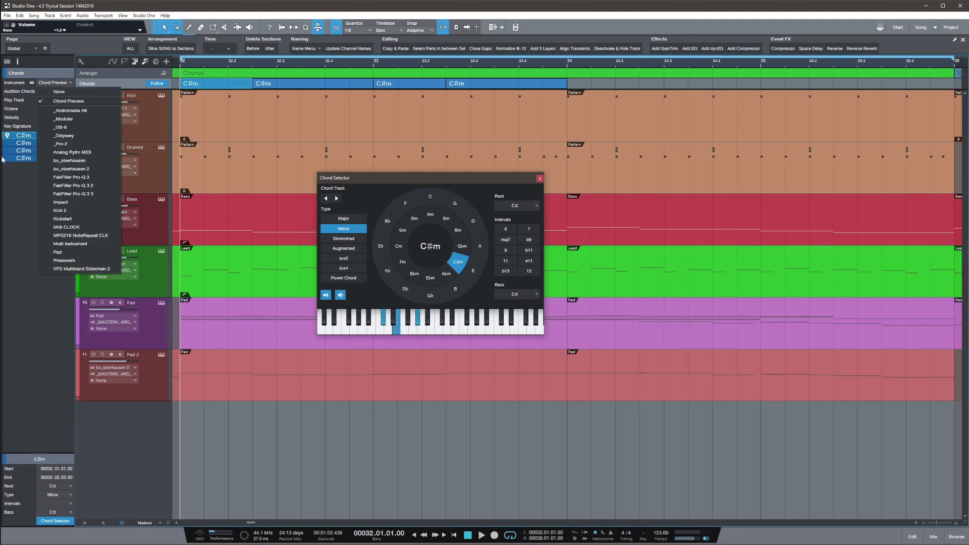
left_click(57, 252)
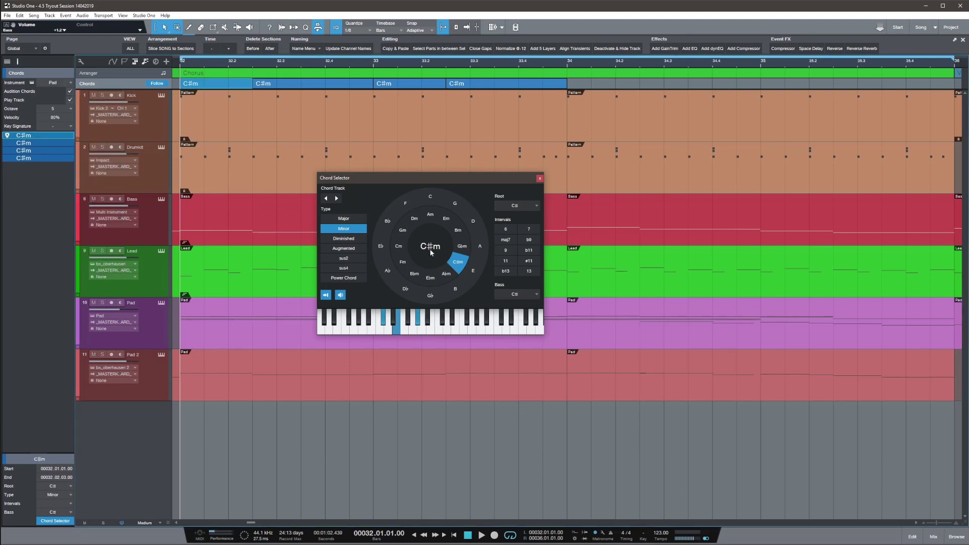
Try E major for the first chord with the Pad sound, and return it to C♯m
left_click(474, 271)
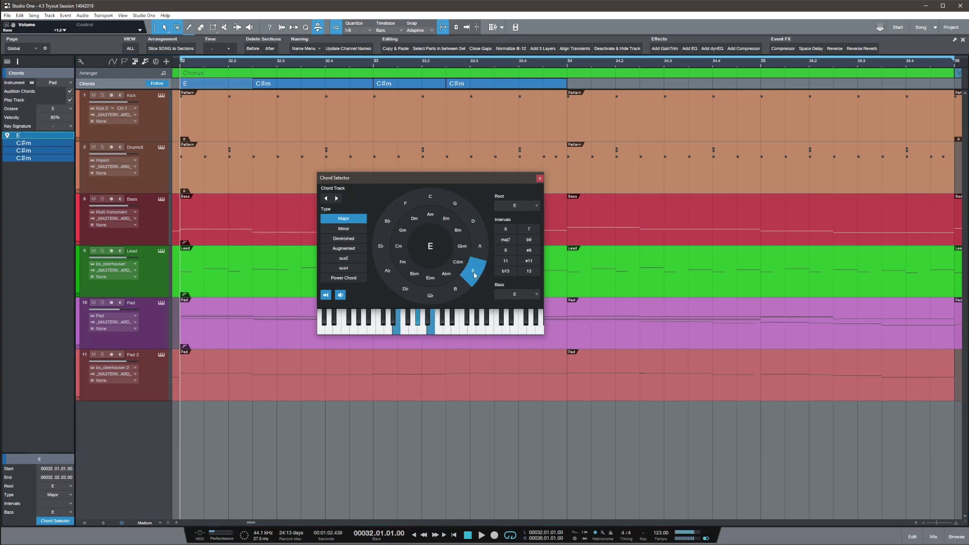
left_click(457, 269)
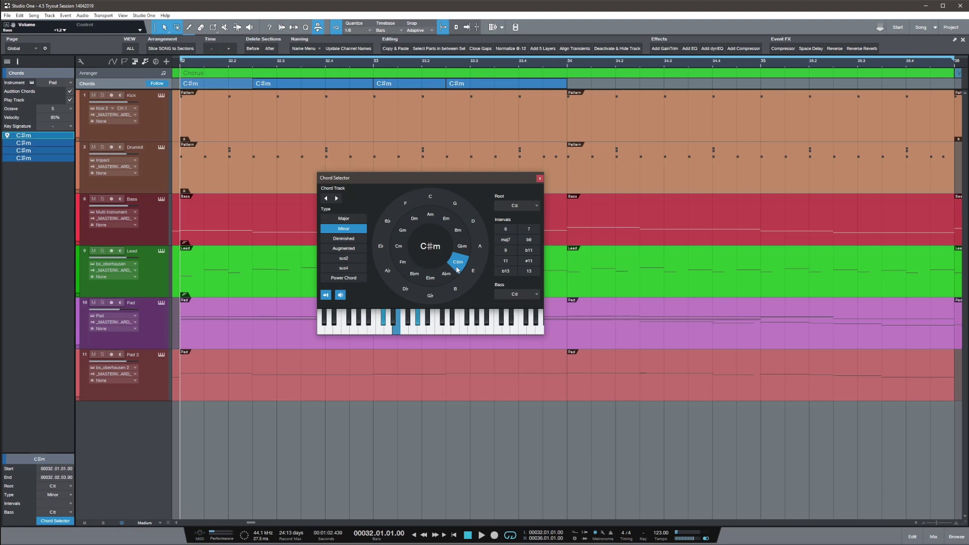
Set the second chord to A and the third chord, at bar 33, to B on the chord wheel, auditioning both
left_click(293, 88)
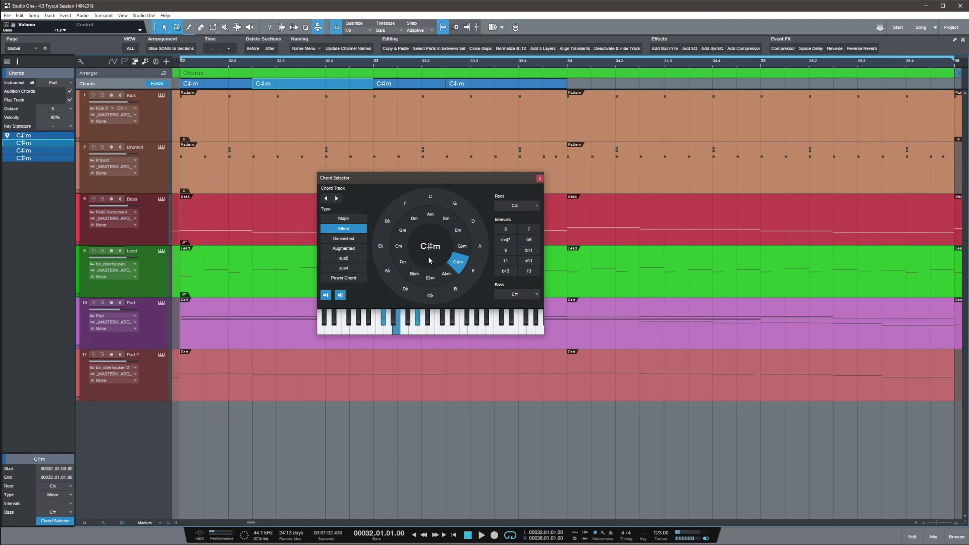
left_click_drag(486, 247, 266, 89)
left_click(266, 88)
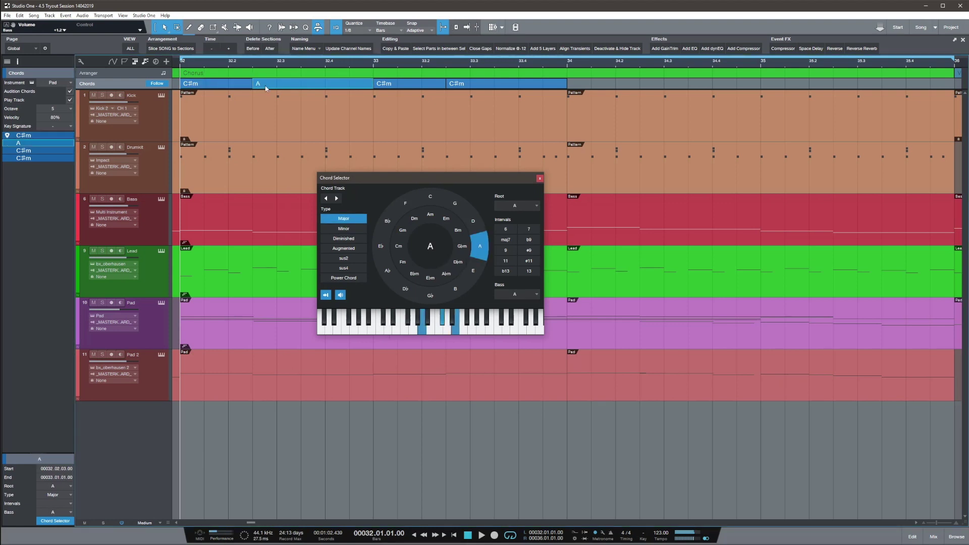
left_click(389, 88)
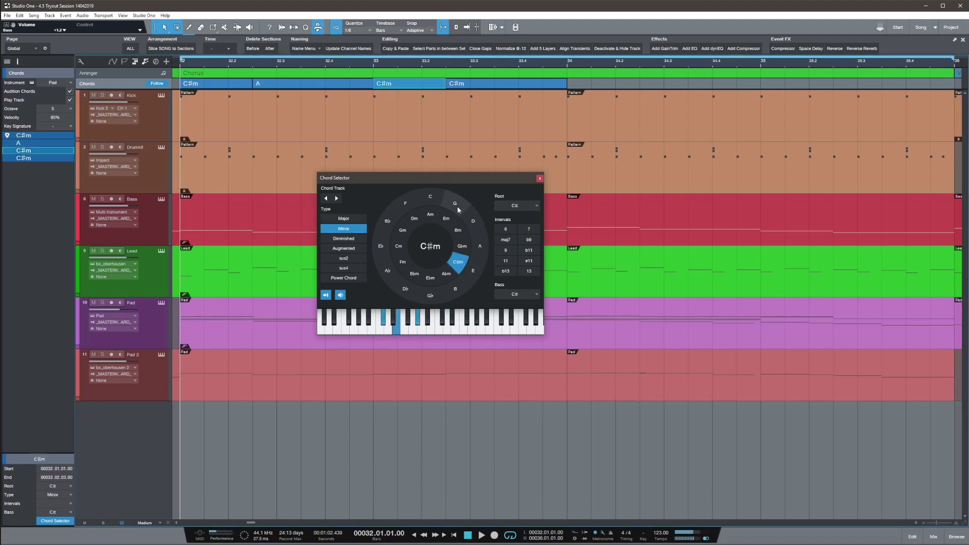
left_click_drag(455, 289, 399, 84)
left_click(277, 84)
left_click(393, 84)
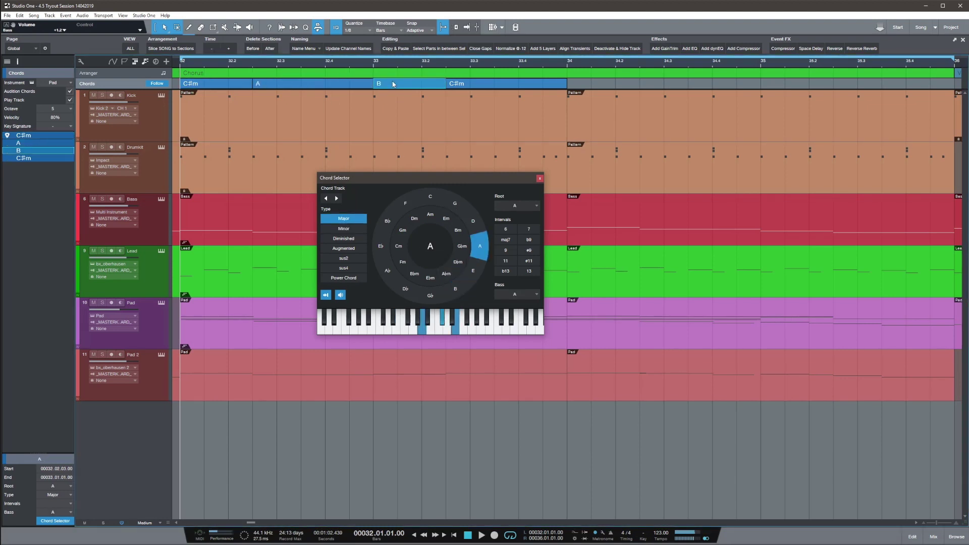
Audition all four chords of the progression in order and close the Chord Selector
left_click(455, 86)
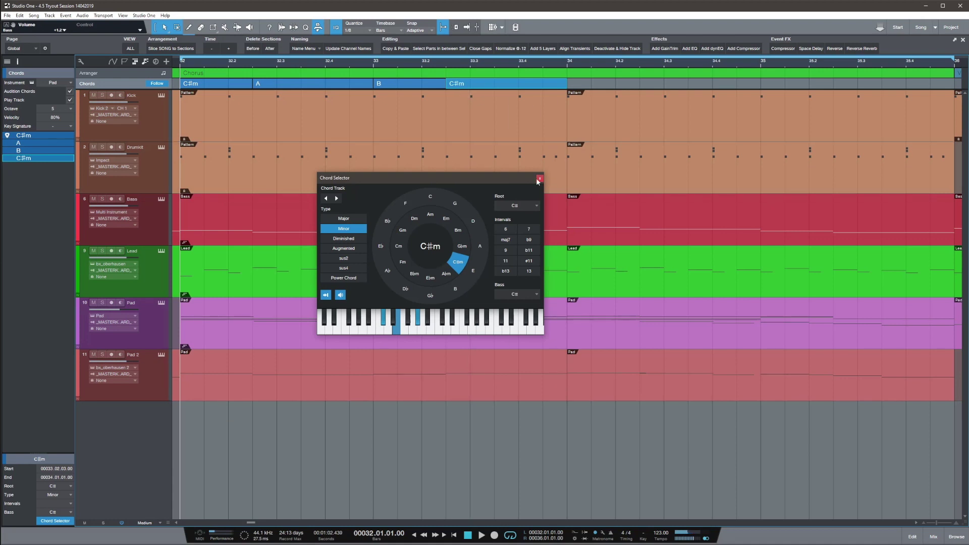
left_click(222, 83)
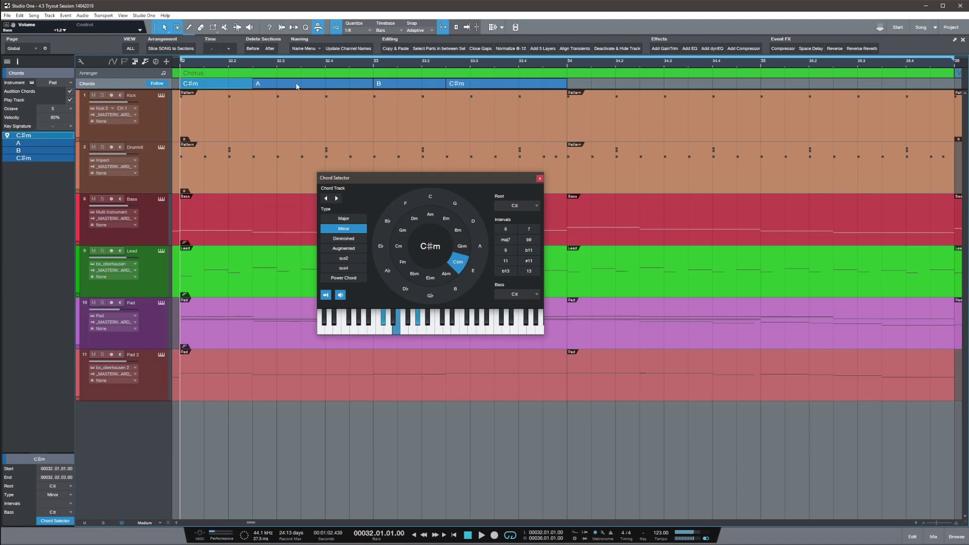
left_click(297, 86)
left_click(415, 83)
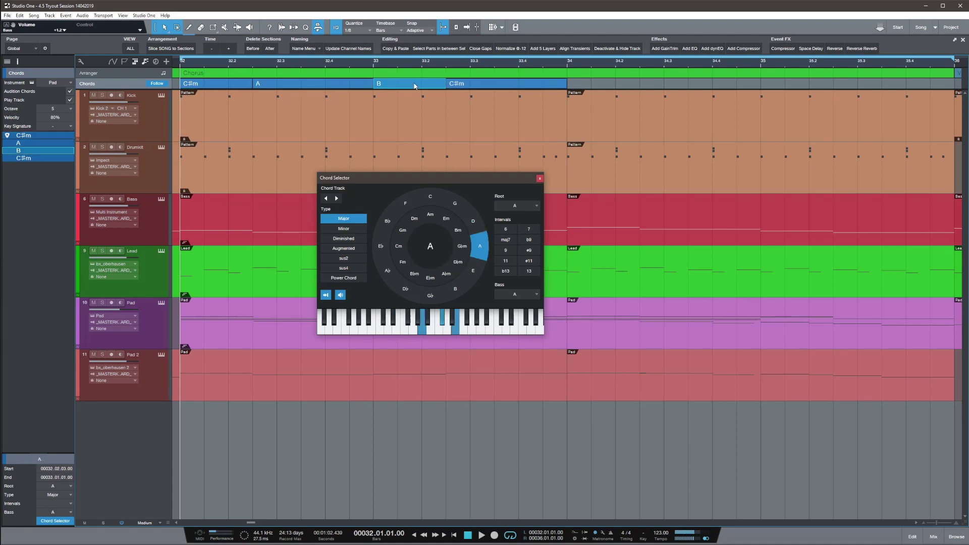
left_click(487, 89)
left_click(540, 179)
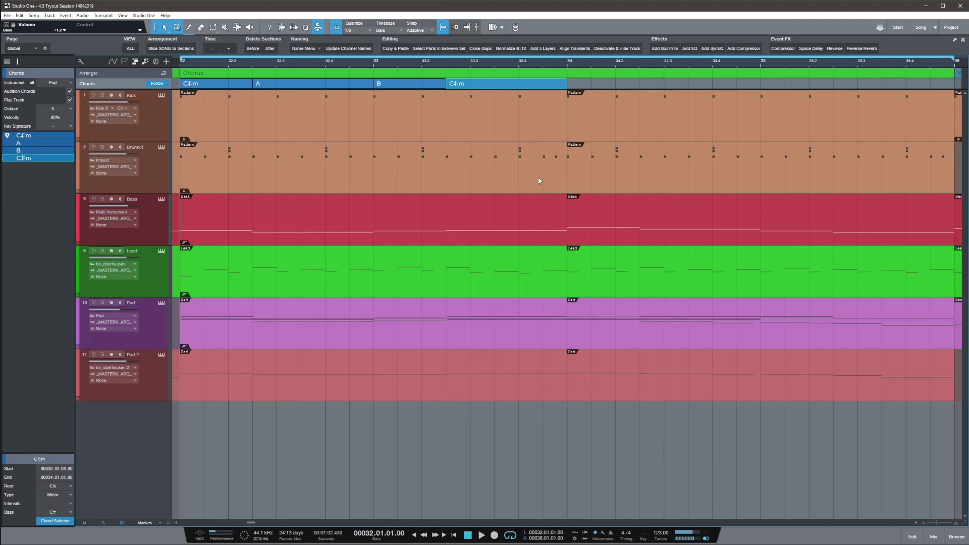
Compare playback of the Chorus from bar 32 with the chord track's Follow turned off and turned back on
left_click(156, 85)
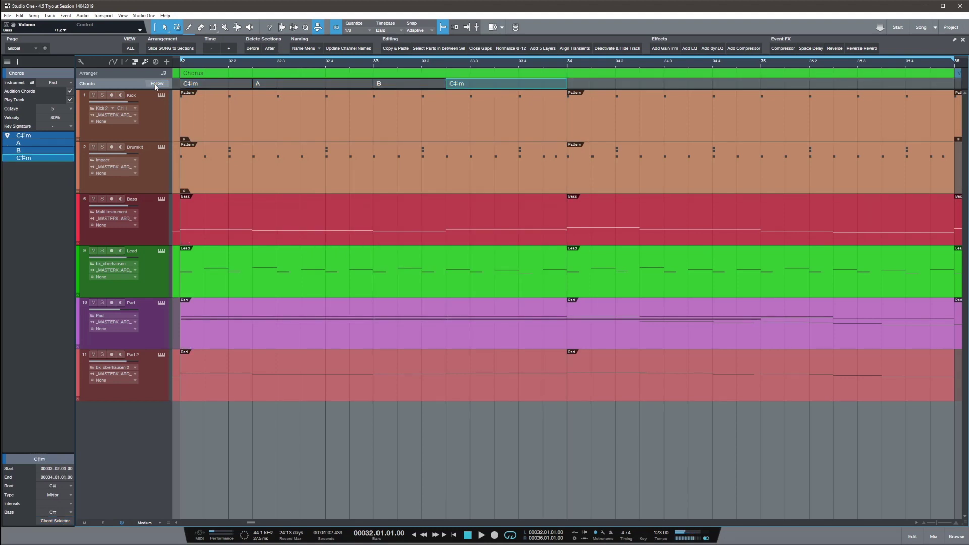
left_click(161, 87)
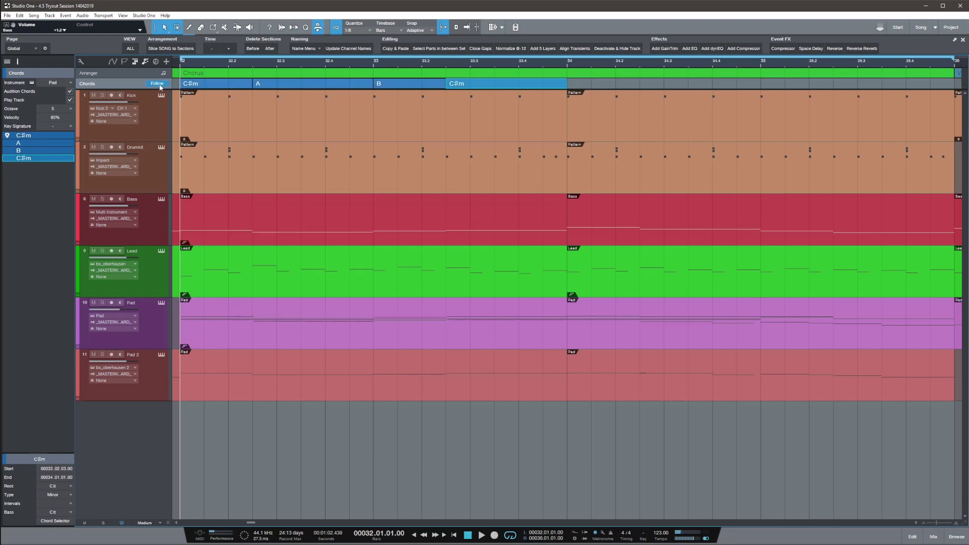
left_click(161, 87)
key("space")
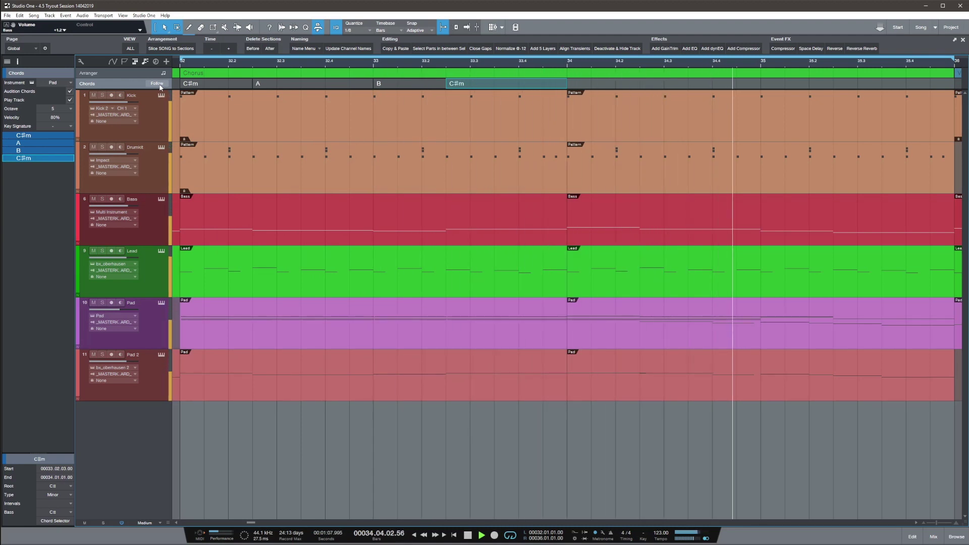
key("space")
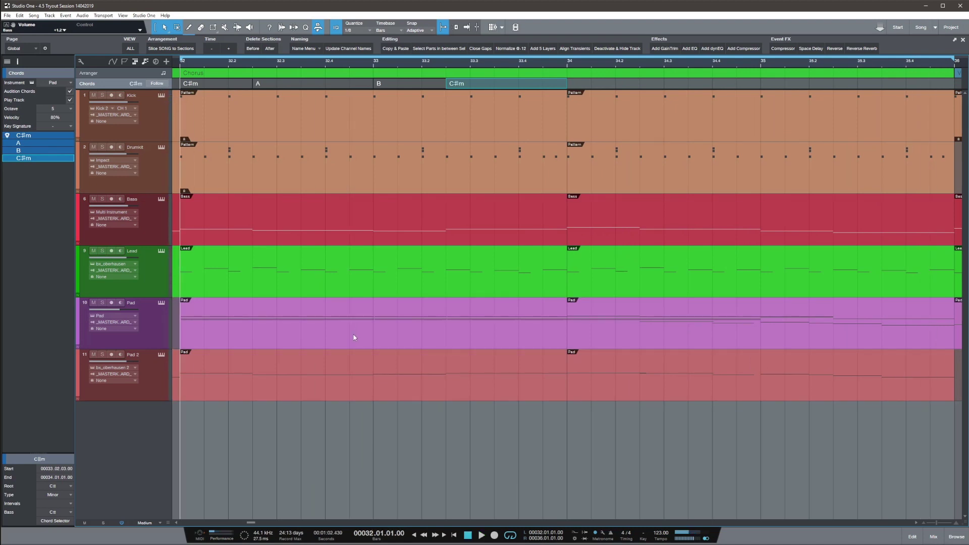
left_click(152, 87)
key("space")
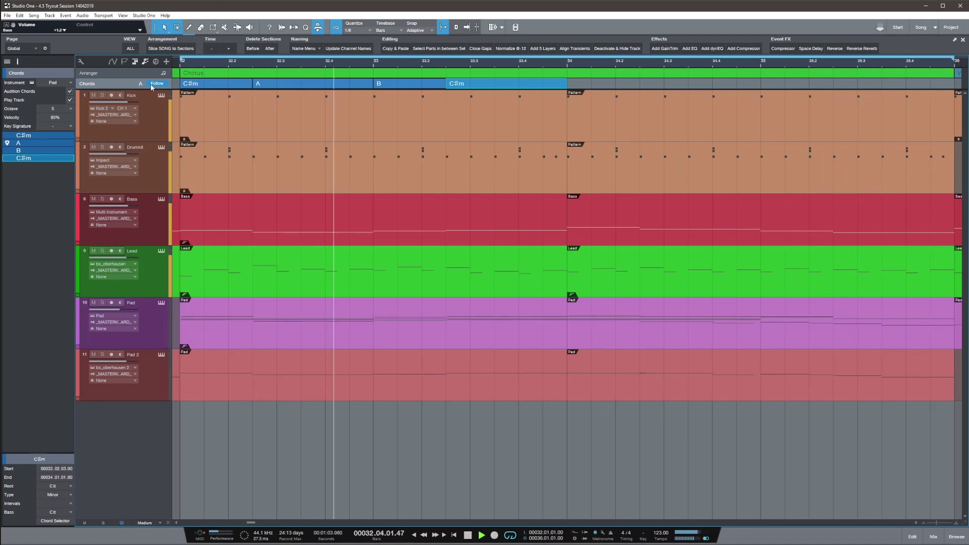
key("space")
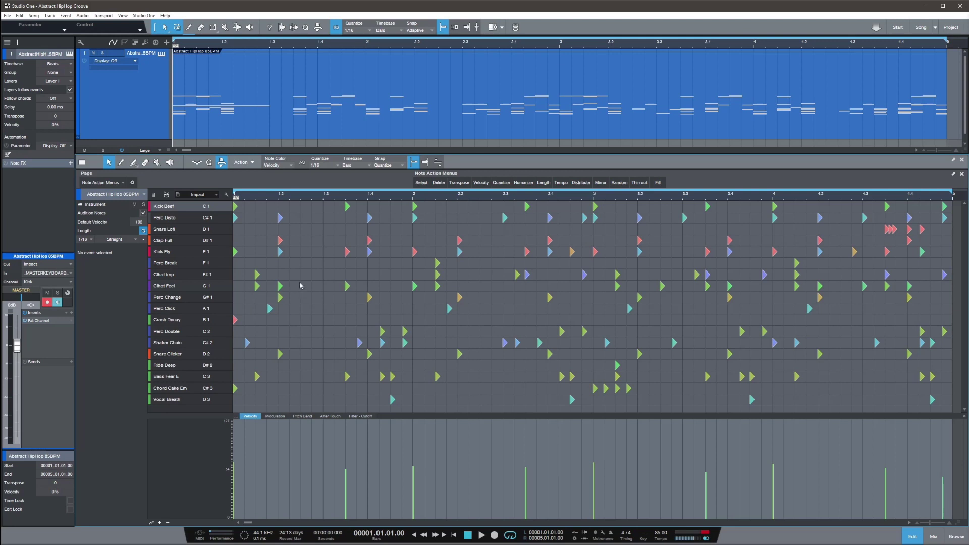
Select the Snare Lofi, Clap Full and Perc Break notes across the drum part and apply Fill between Beats 50%
left_click(179, 231)
left_click(174, 241)
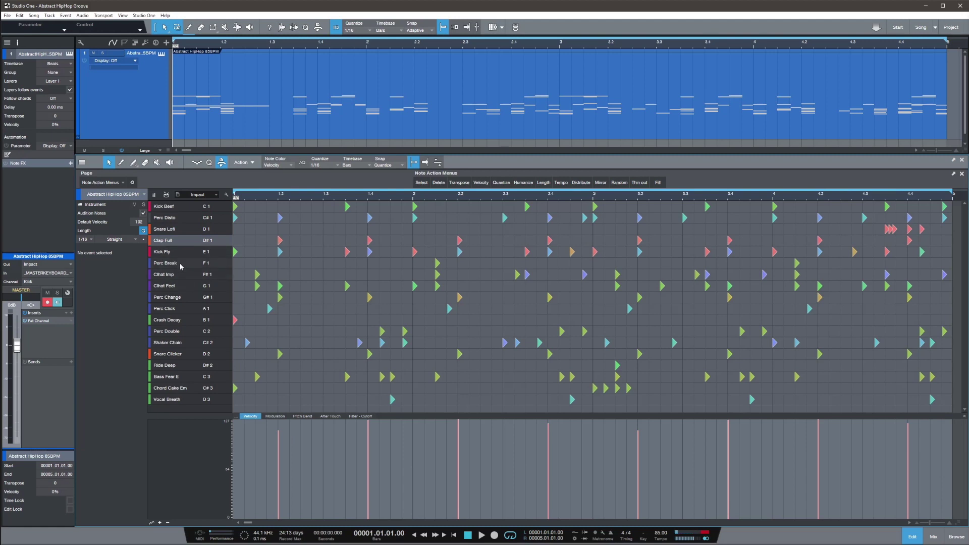
left_click(181, 265)
left_click_drag(253, 223, 931, 246)
left_click(266, 182)
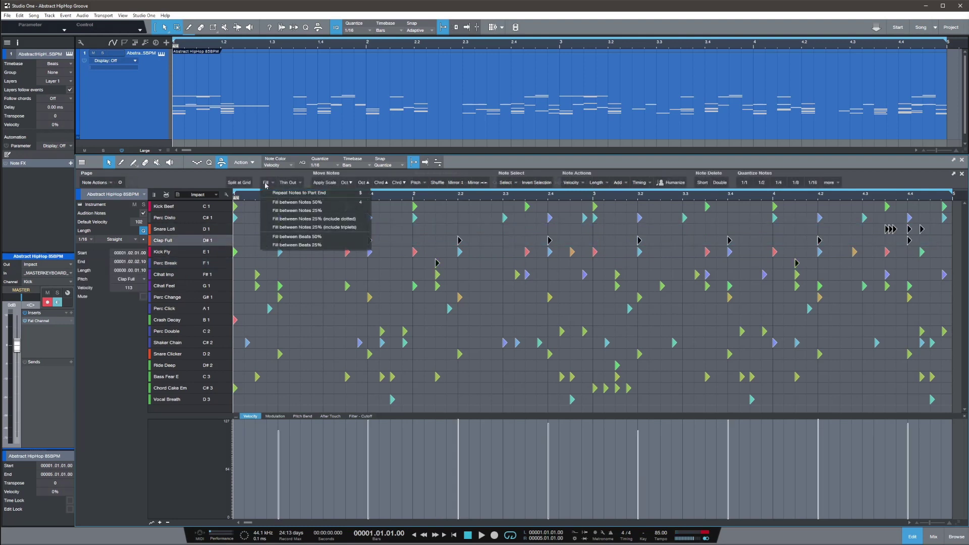
left_click(316, 237)
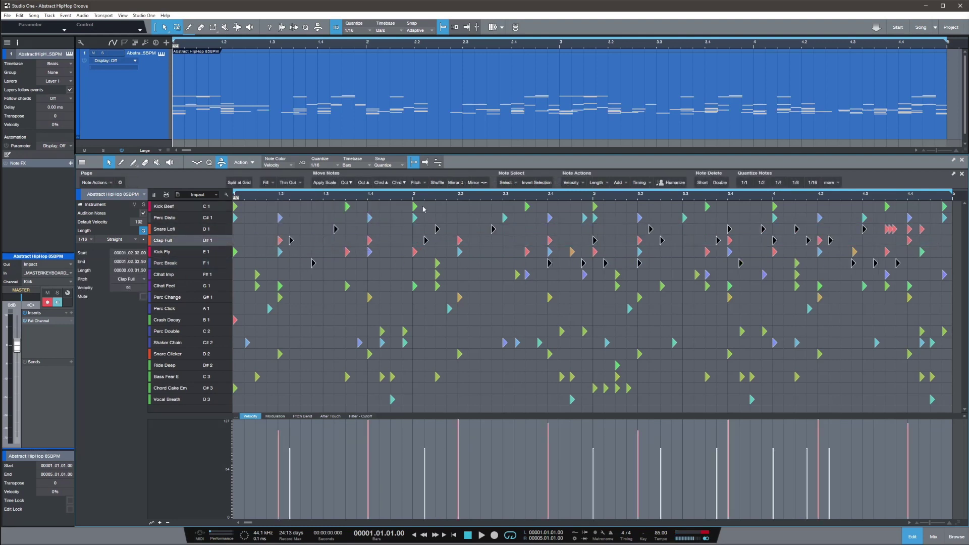
Humanize the filled-in drum notes while the groove plays, and stop playback
key("space")
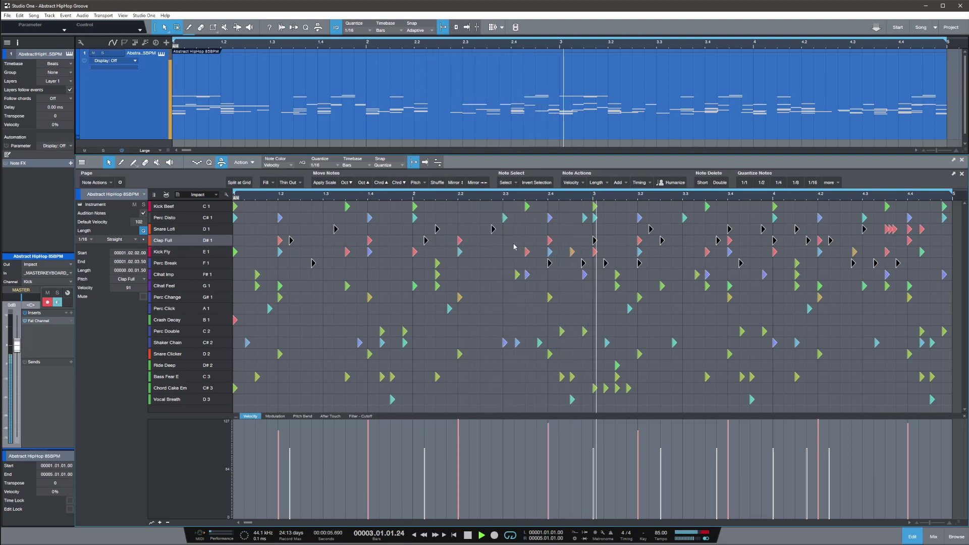
left_click(672, 184)
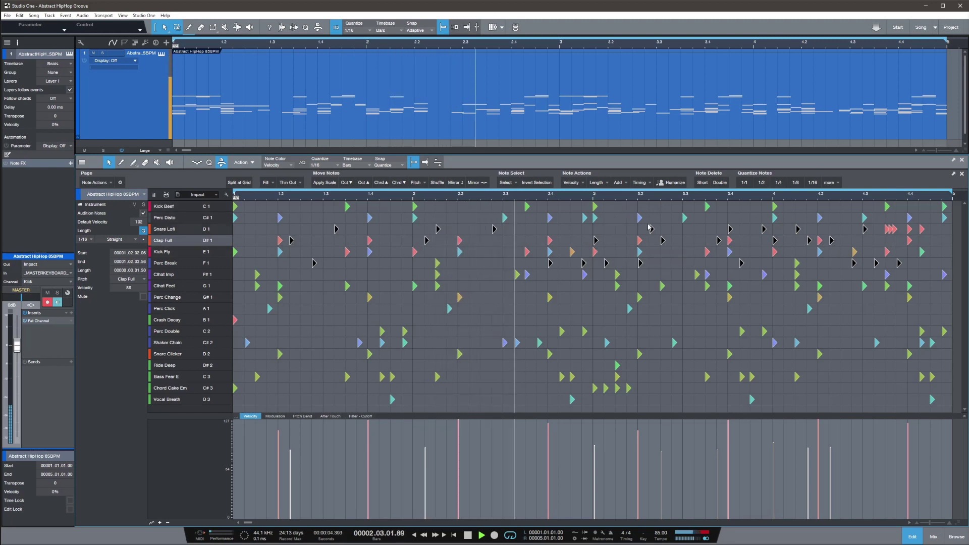
key("space")
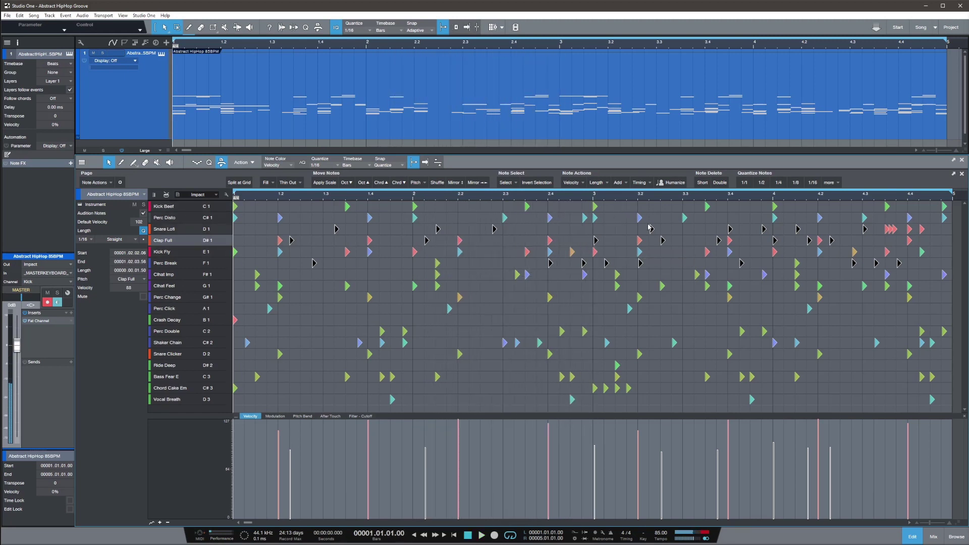
Delete the filled-in notes and play the original groove for comparison
key("Delete")
key("space")
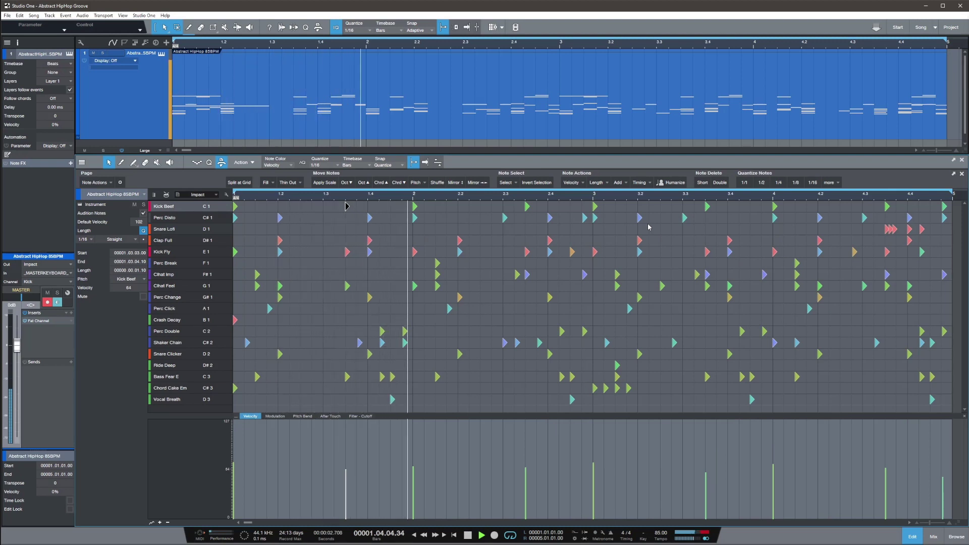
key("space")
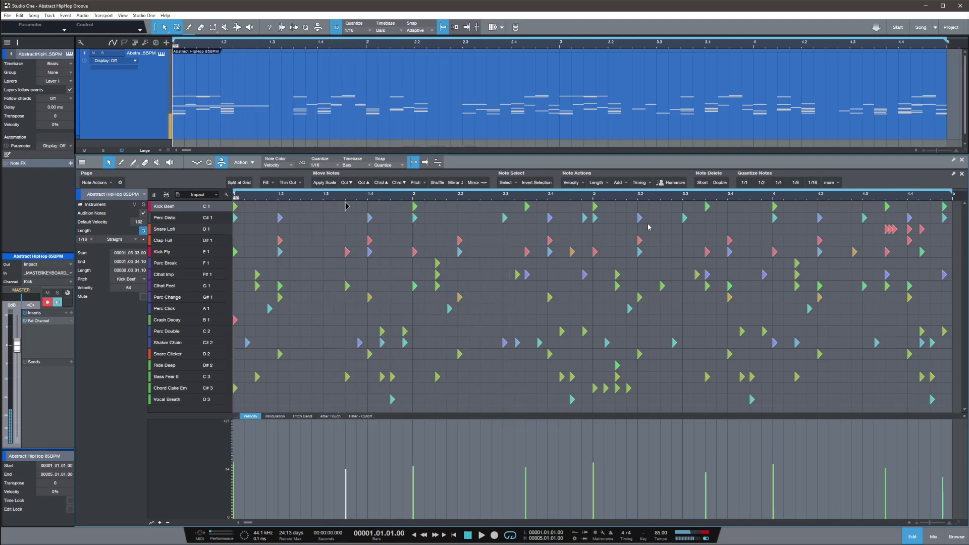
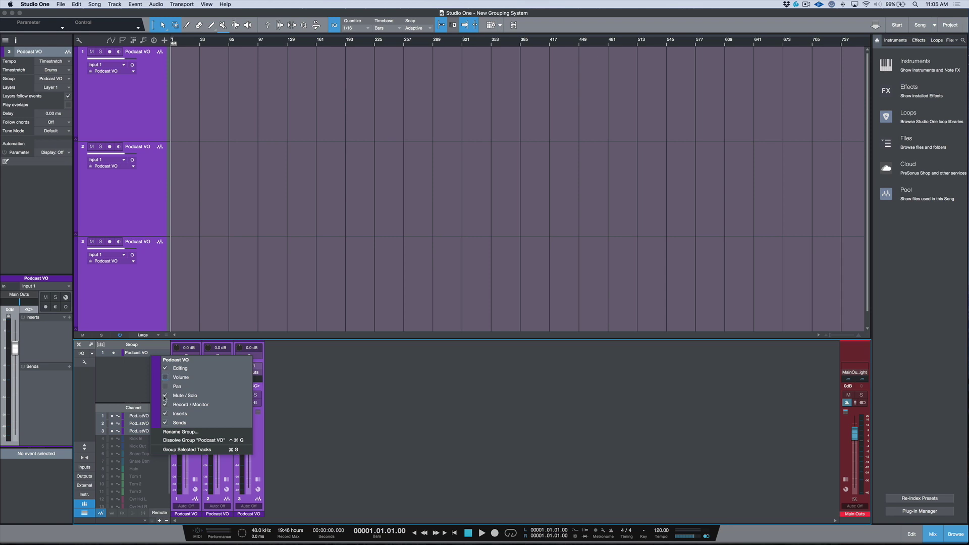
Exclude Inserts from the linked attributes of the Podcast VO group
left_click(165, 415)
left_click(306, 403)
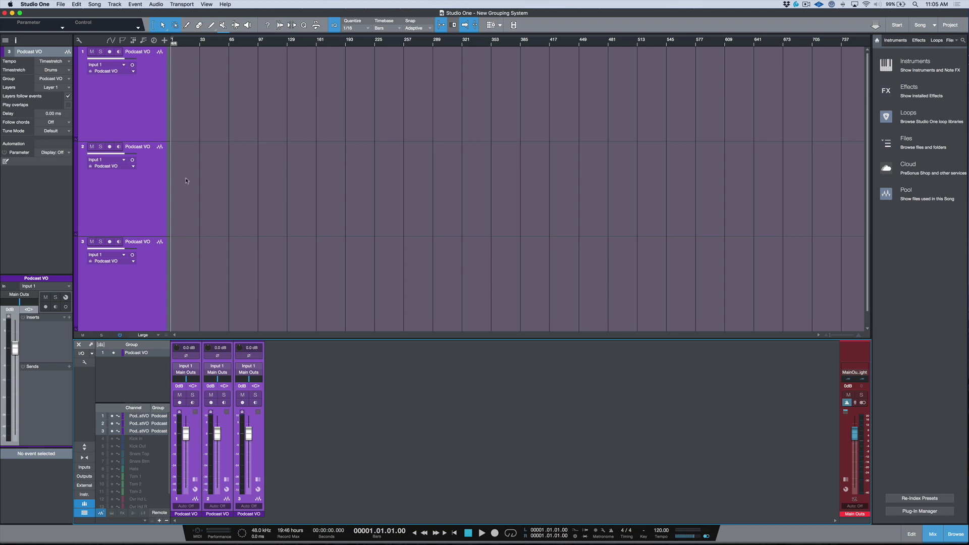
Try a range selection from 2.3.4 to 6.4.4 on the grouped tracks, and ripple-delete a range from about 8.4 to just past bar 10
left_click(136, 108)
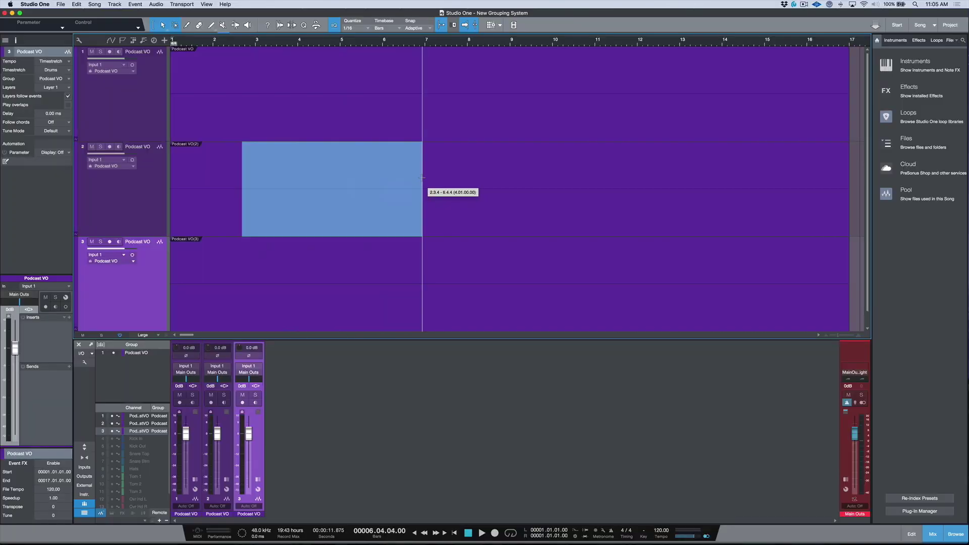
left_click_drag(422, 191, 422, 178)
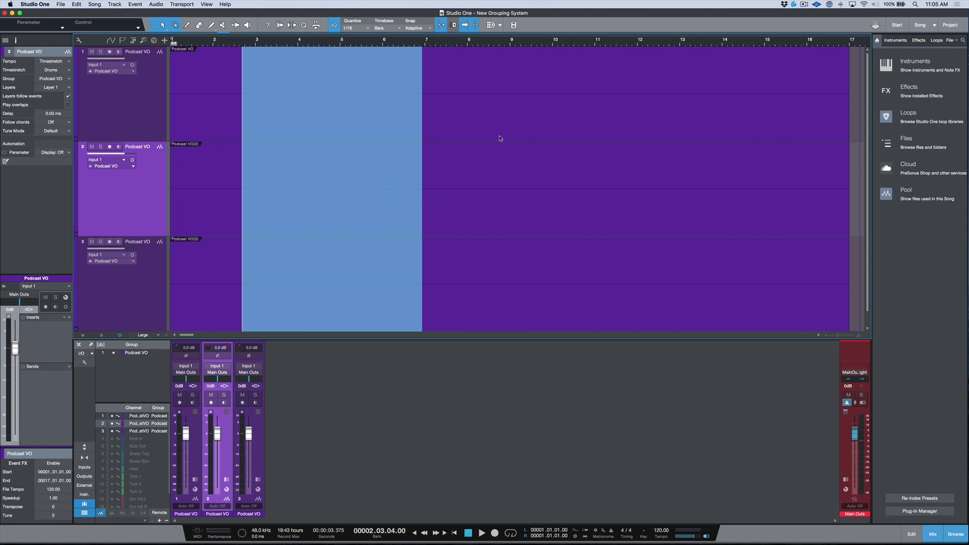
left_click_drag(499, 69, 571, 86)
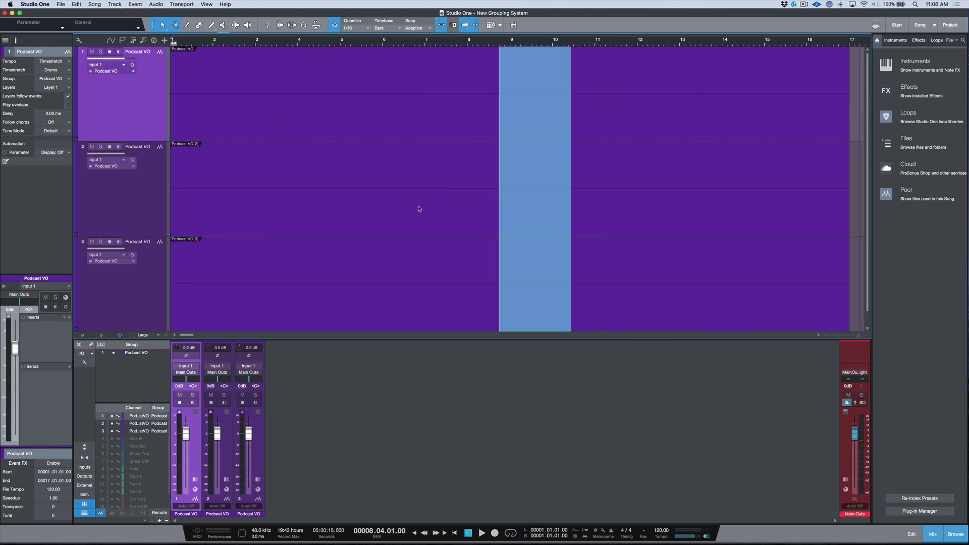
key("super+alt+d")
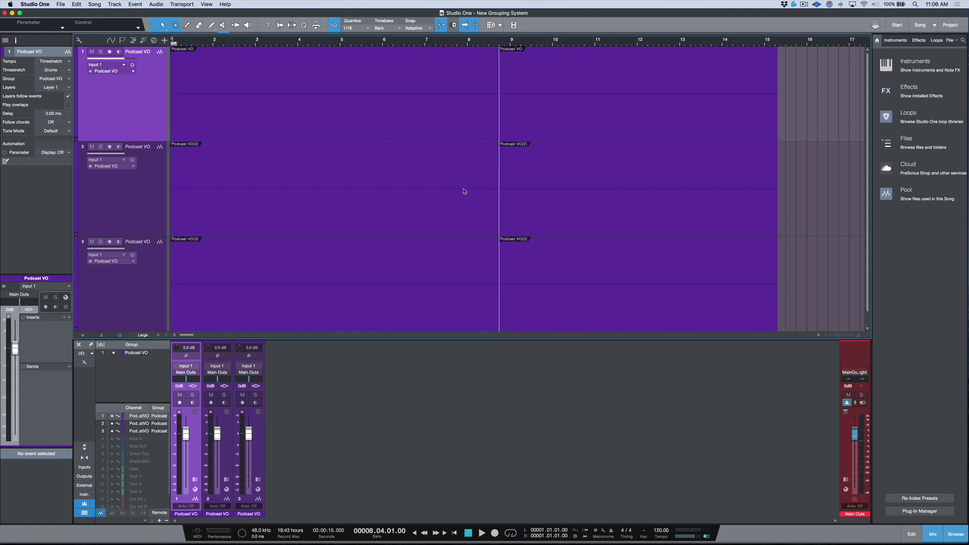
Move the grouped Podcast VO events after the cut back to bar 8 and crossfade the overlap on all three tracks
left_click_drag(536, 125, 503, 128)
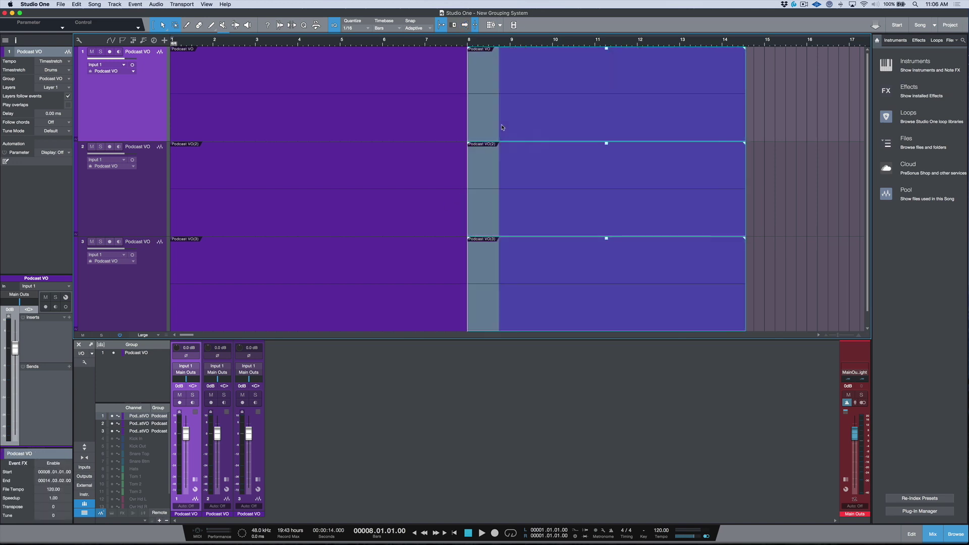
key("x")
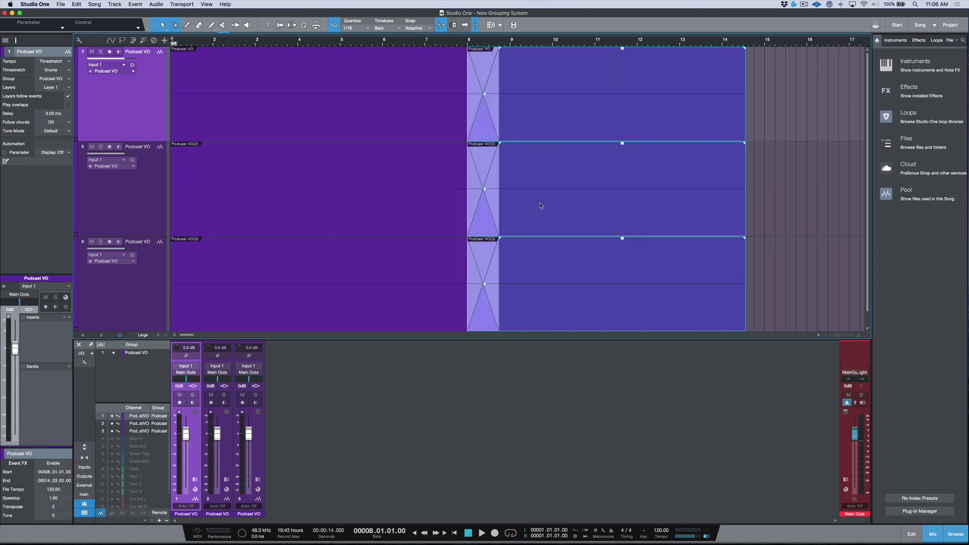
Adjust the Podcast VO faders independently of the group, lowering the third channel to about -4.7 dB
left_click(330, 388)
left_click_drag(217, 434, 186, 444)
left_click_drag(248, 435, 251, 444)
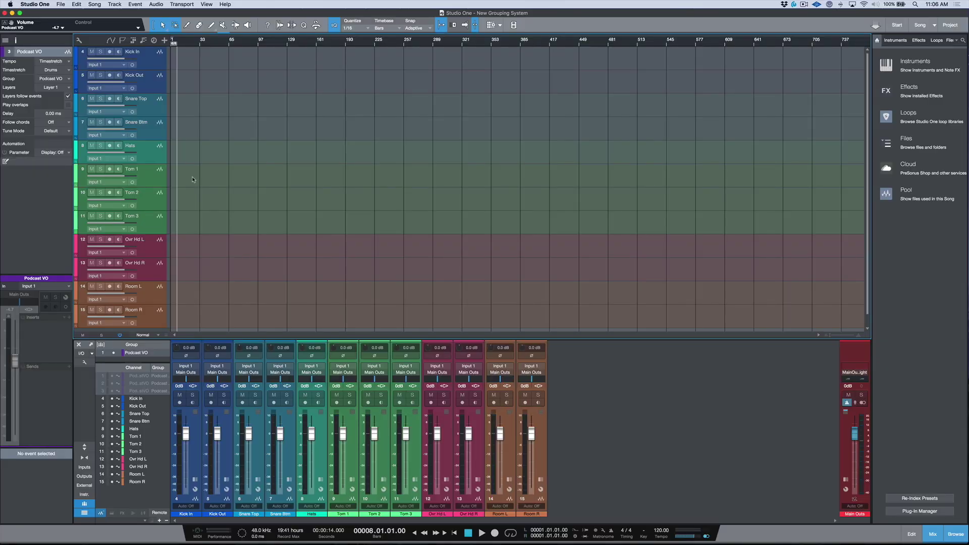
Return the playhead to the song start and group the Kick In and Kick Out tracks as "Kick"
key("Home")
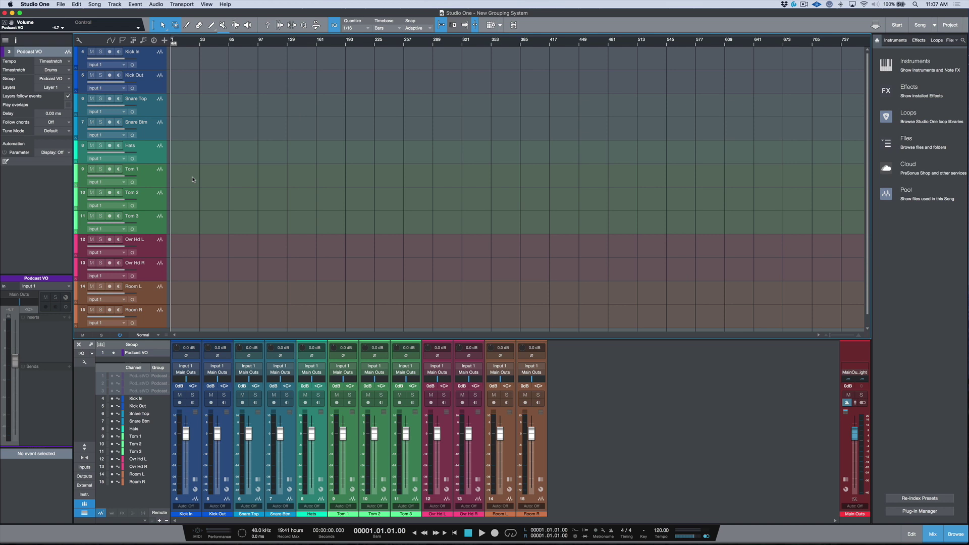
left_click(194, 435)
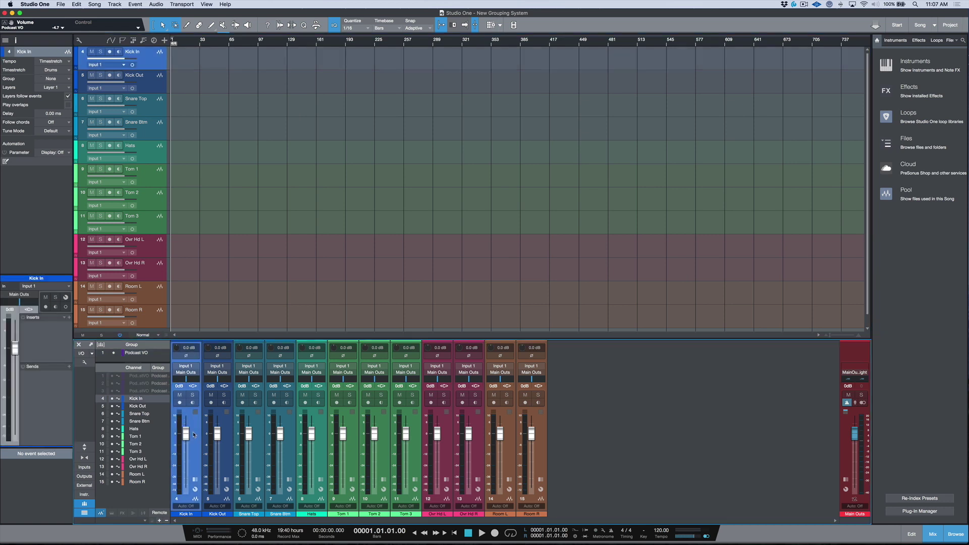
key("shift+Down")
key("super+g")
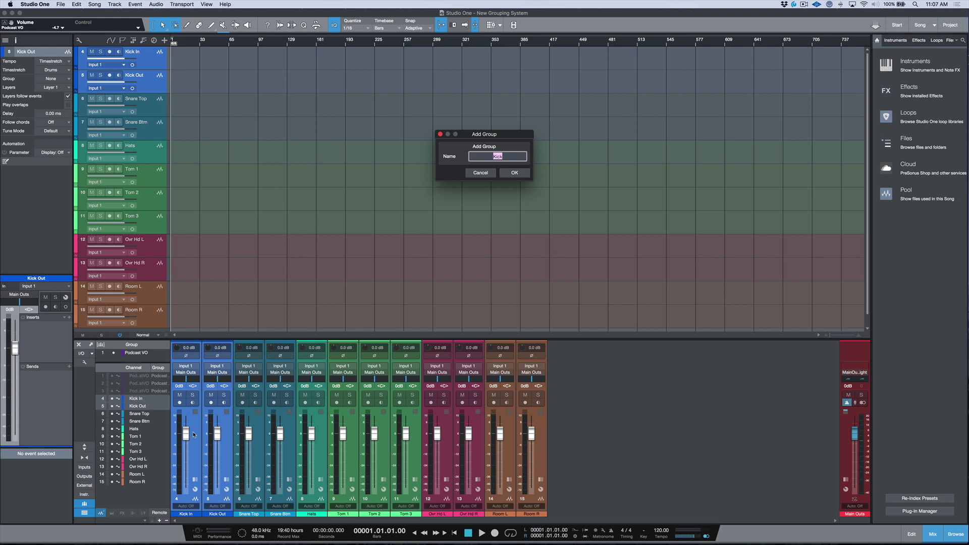
key("Return")
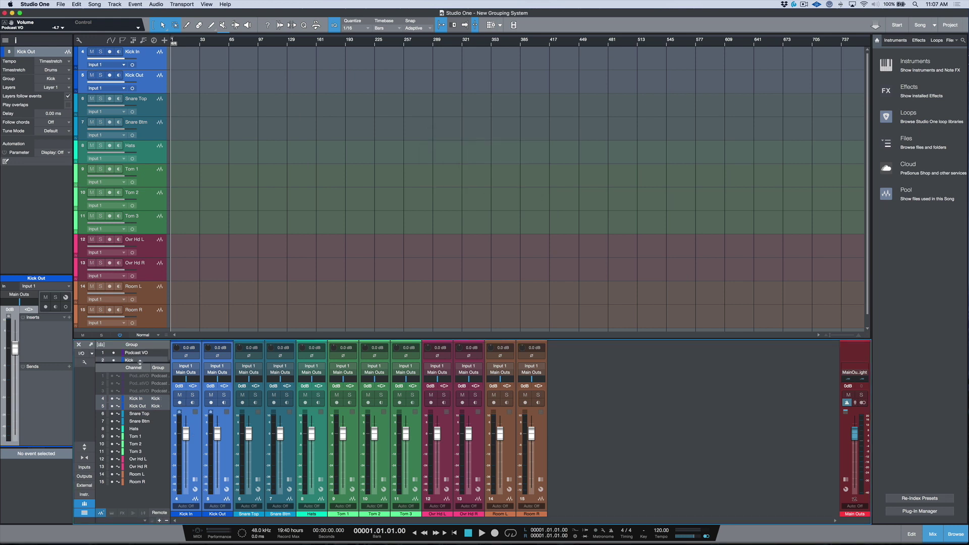
Enlarge the group list and inspect the attributes linked by the Kick group
left_click(139, 361)
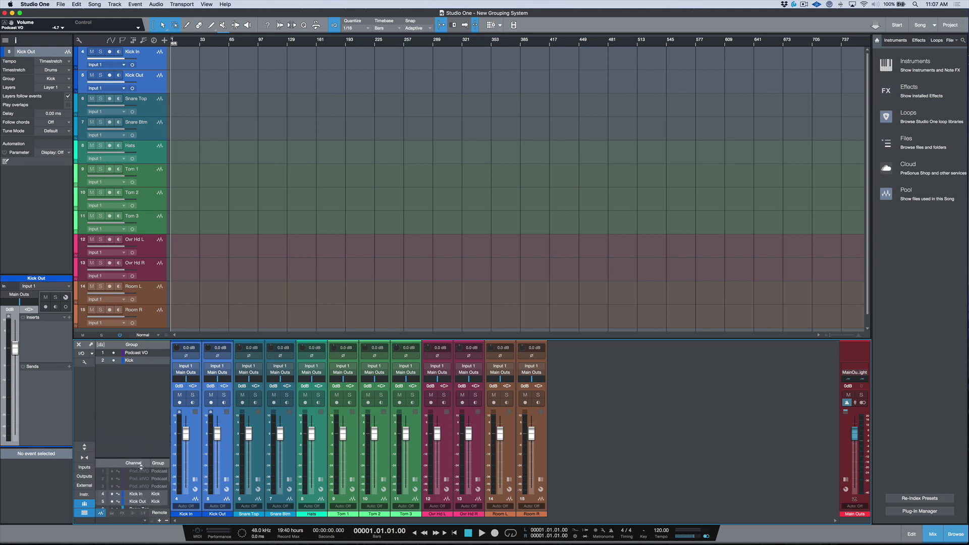
right_click(149, 364)
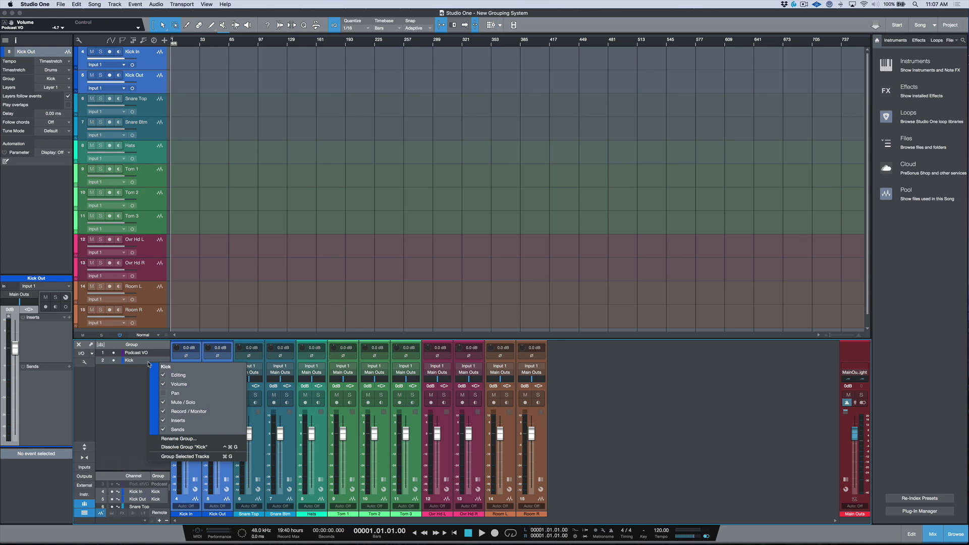
left_click(663, 415)
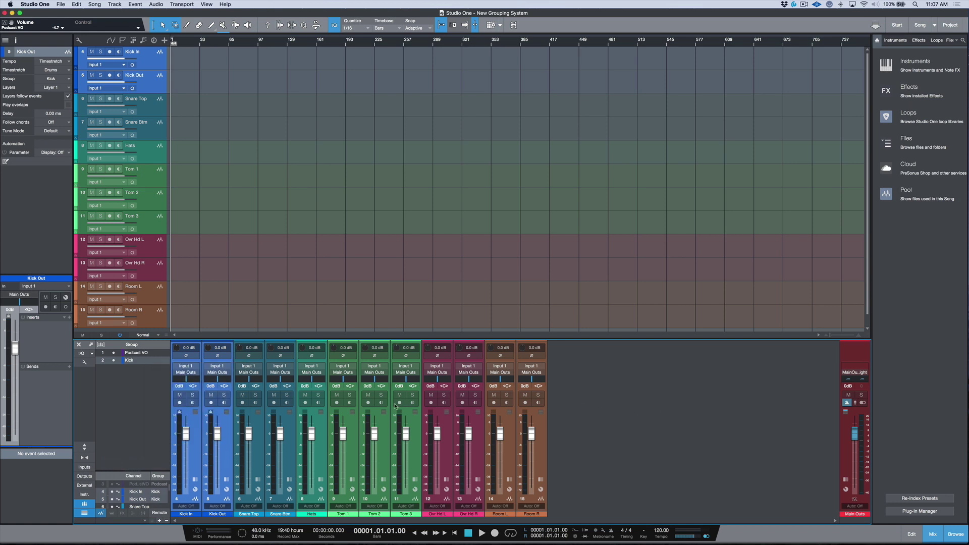
Group the Snare Top and Snare Btm tracks as "Snare"
left_click(256, 453)
key("shift+Down")
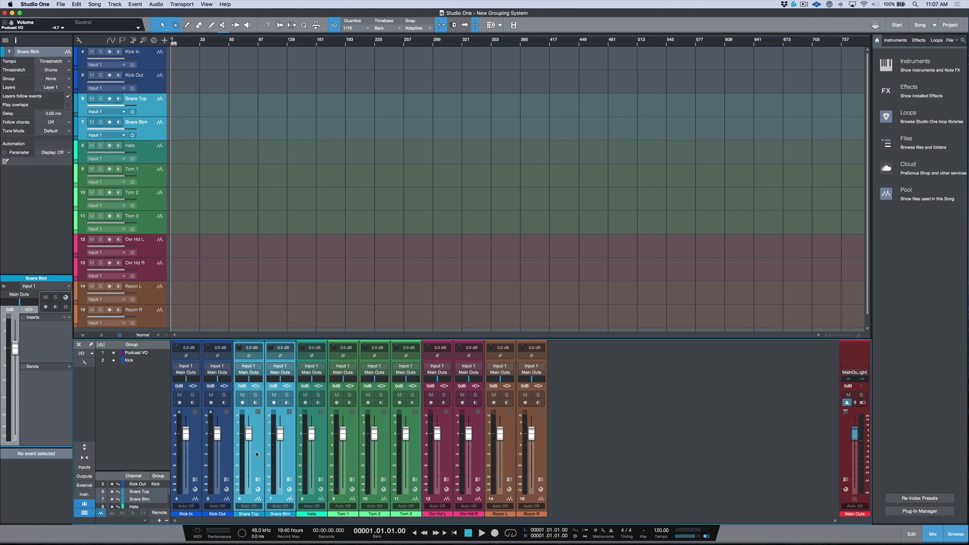
key("super+g")
key("Return")
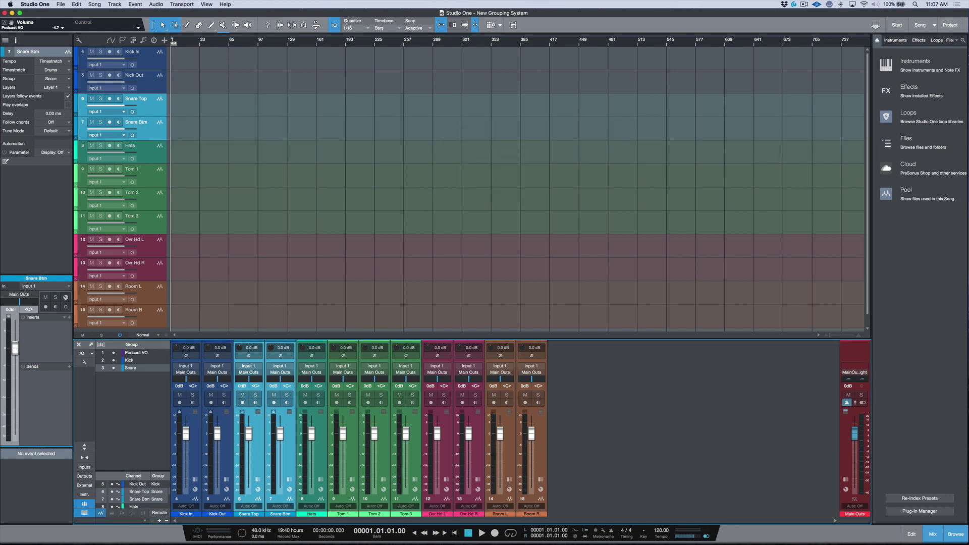
Group the Tom 1, Tom 2 and Tom 3 tracks as "Toms"
key("Down")
key("Down")
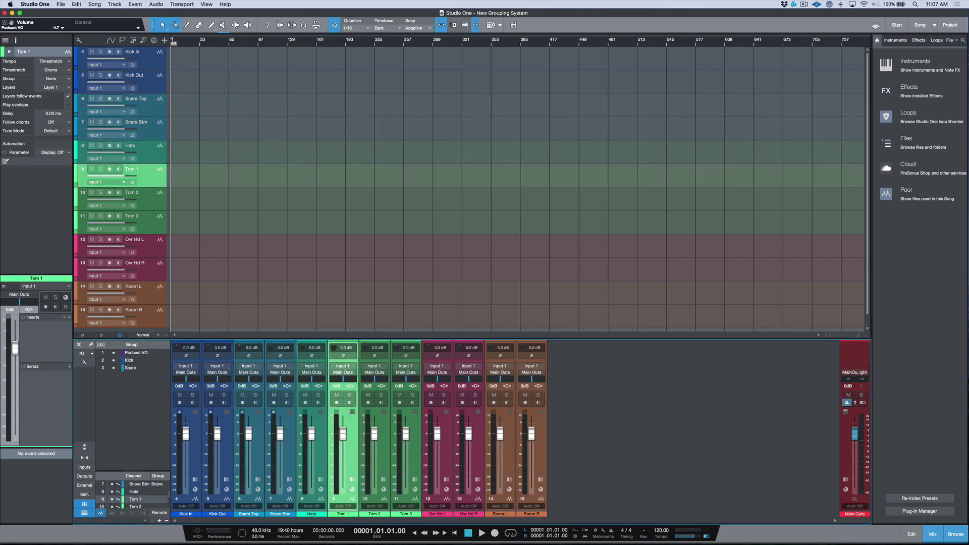
key("shift+Down")
key("shift+Down")
key("super+g")
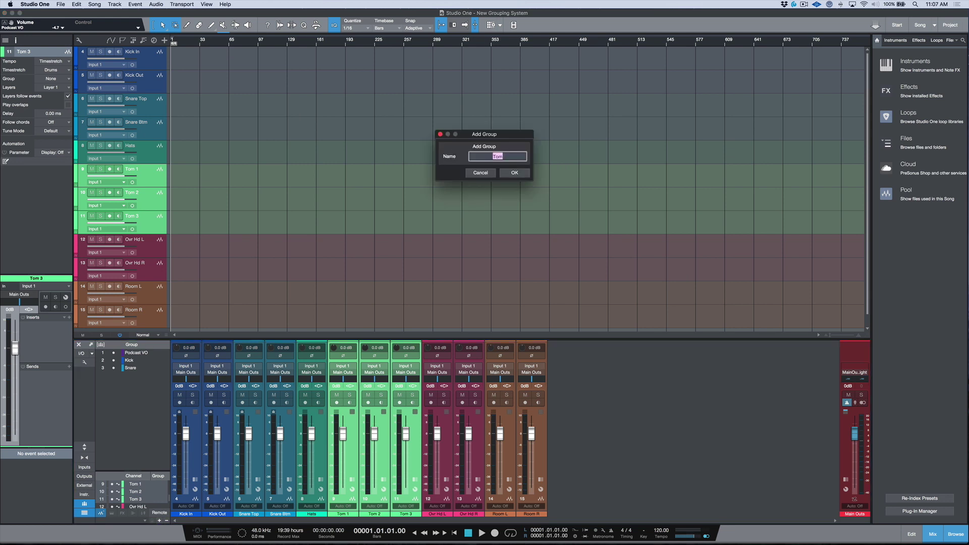
type("Toms")
key("Return")
Group the Ovr Hd L and Ovr Hd R tracks as "Ovr Hds"
key("Down")
key("Down")
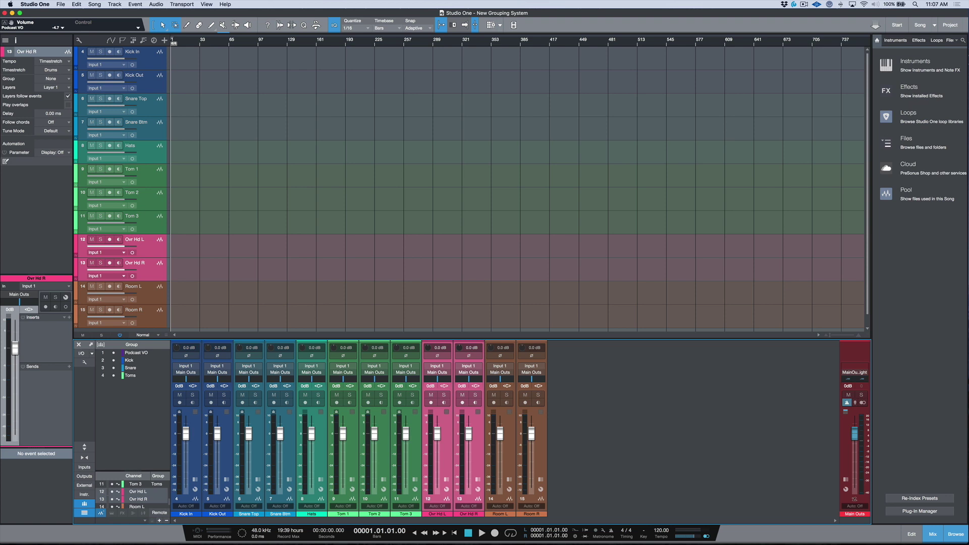
key("super+g")
type("Ovr Hds")
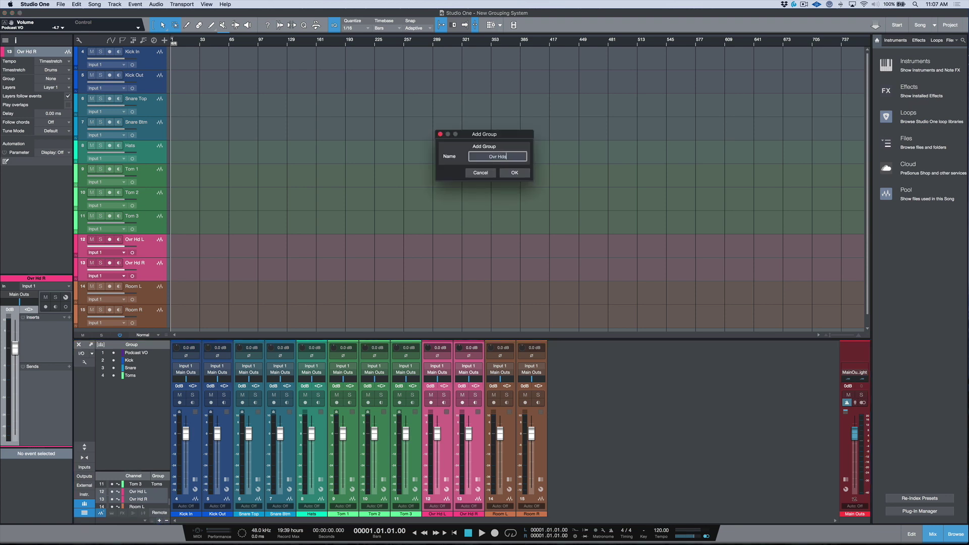
key("Return")
Group the Room L and Room R tracks as "Room"
key("Down")
key("Down")
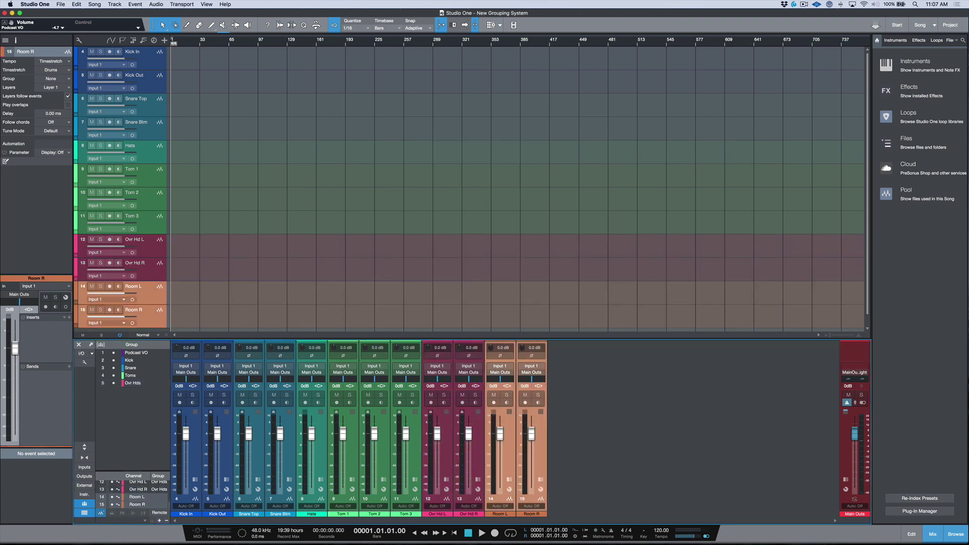
key("super+g")
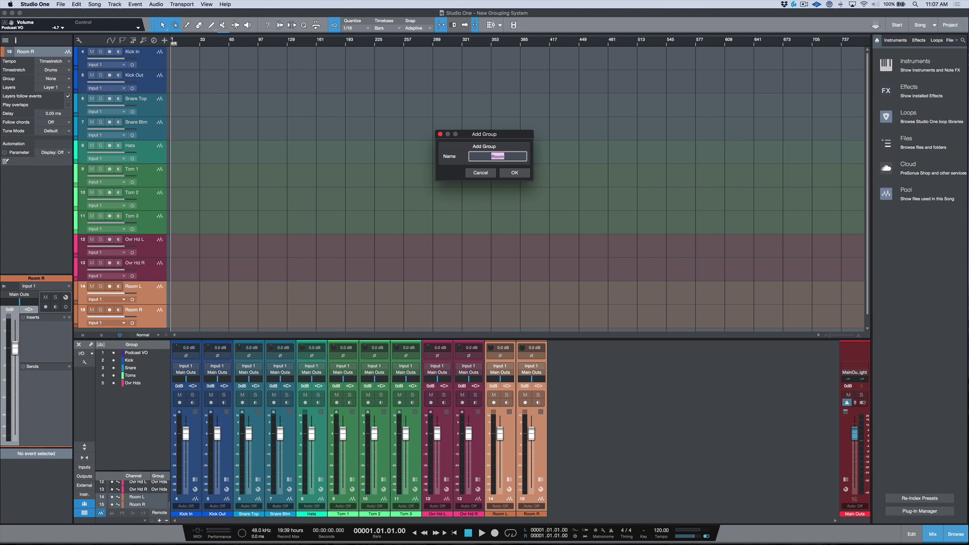
key("Return")
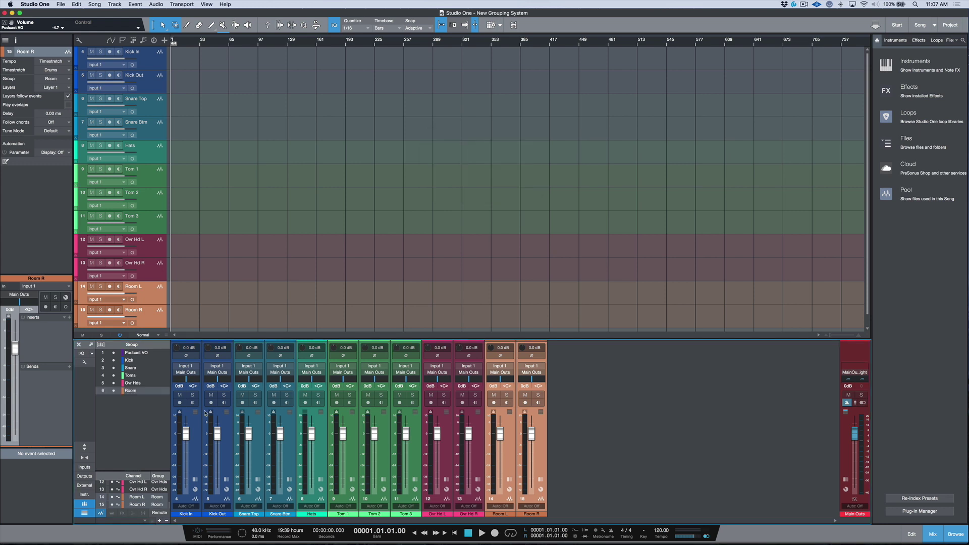
Lower the faders to about -10.3 dB for Kick, -4.9 for Snare, -4.0 for Hats, -21.2 for Toms and -9.2 for Room
left_click_drag(215, 438, 248, 448)
left_click_drag(312, 438, 343, 462)
left_click_drag(499, 438, 500, 452)
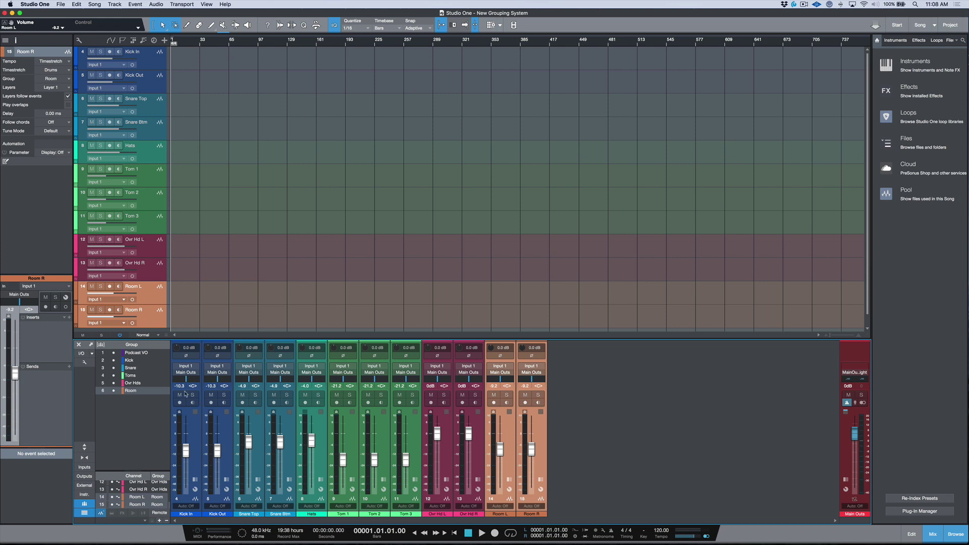
Offset the two Kick faders with their group suspended, and after reactivating it raise them together to about -2.0 dB on Kick In
left_click(114, 361)
left_click_drag(217, 449, 185, 439)
left_click(114, 361)
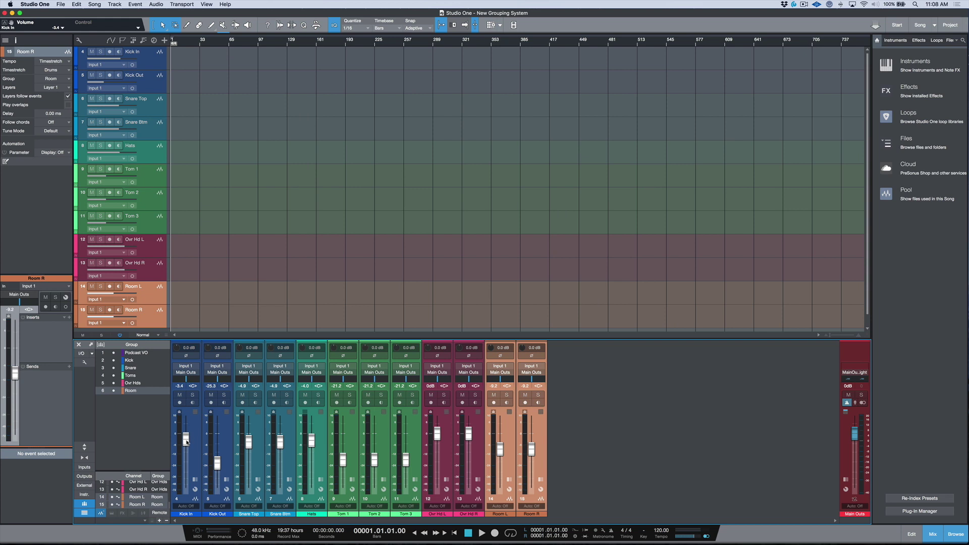
left_click_drag(187, 442, 186, 440)
Group all drum tracks from Kick In through Room R as "DRUMS"
left_click(197, 454)
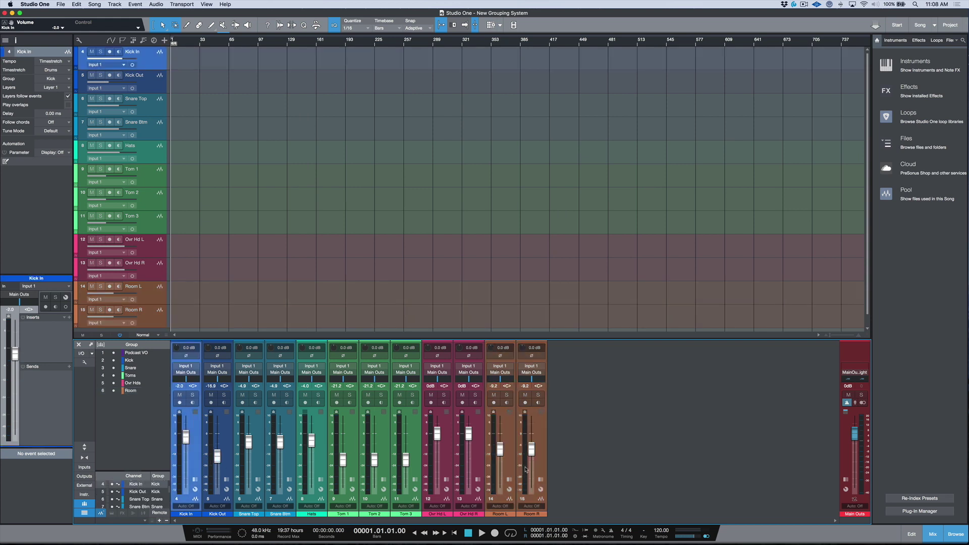
left_click(539, 463)
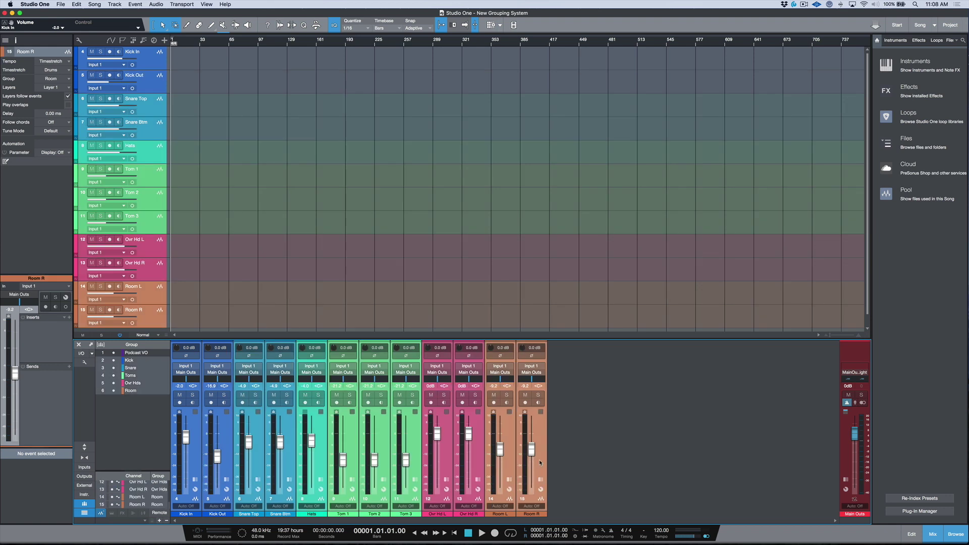
key("super+g")
type("D")
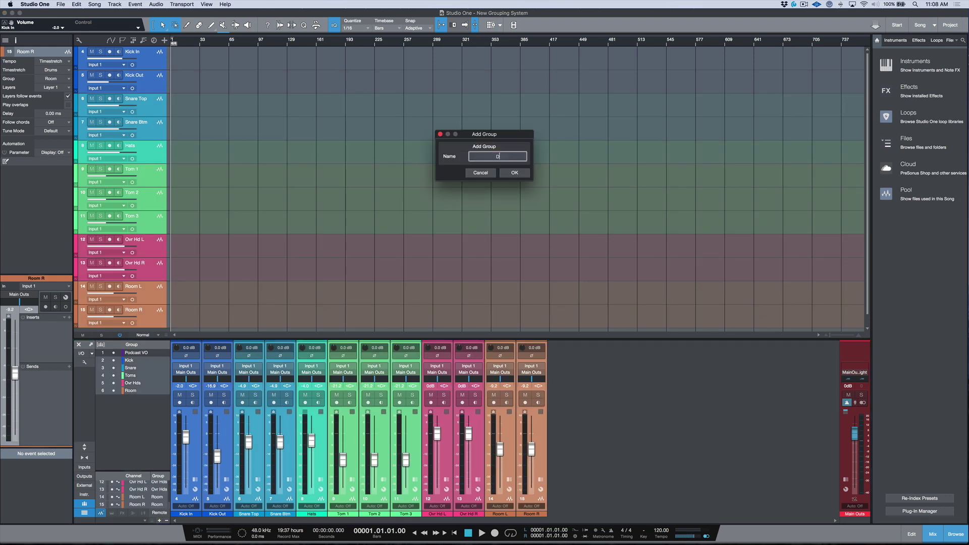
type("RUMS")
key("Return")
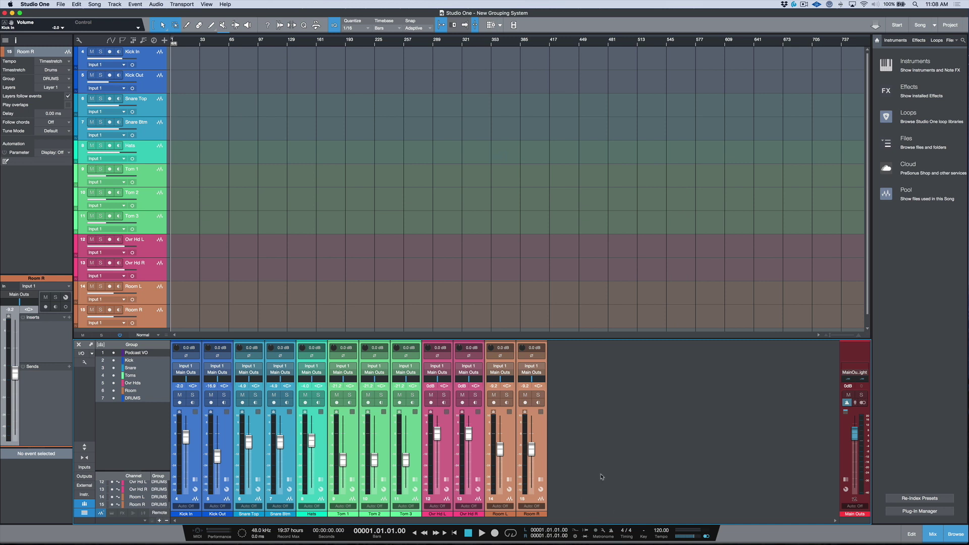
Move all DRUMS group faders together, bringing Room R to about -11.2 dB
left_click(543, 458)
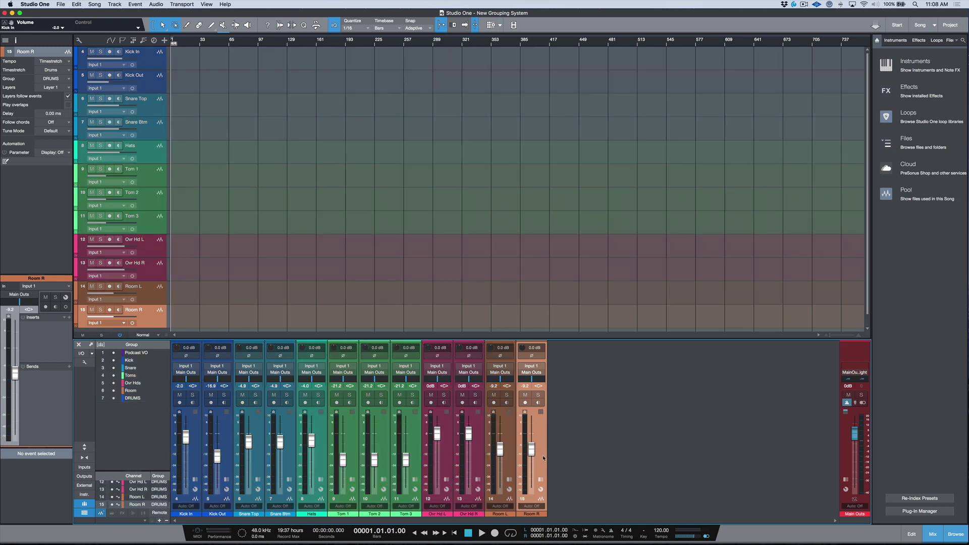
left_click_drag(530, 451, 531, 452)
left_click_drag(531, 451, 531, 455)
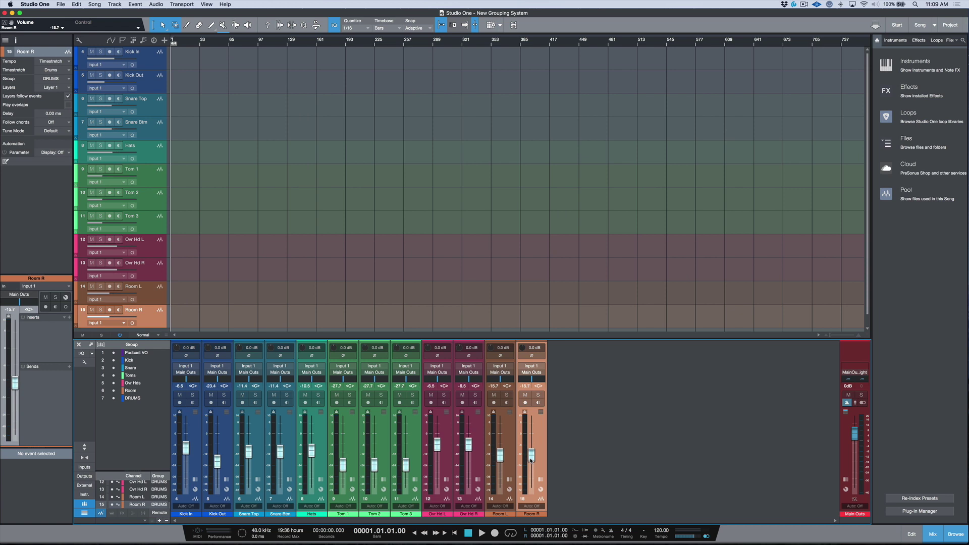
Suspend the DRUMS group and set the Room faders to about -7.7 dB and the Ovr Hds faders to about -5.2 dB
left_click(113, 399)
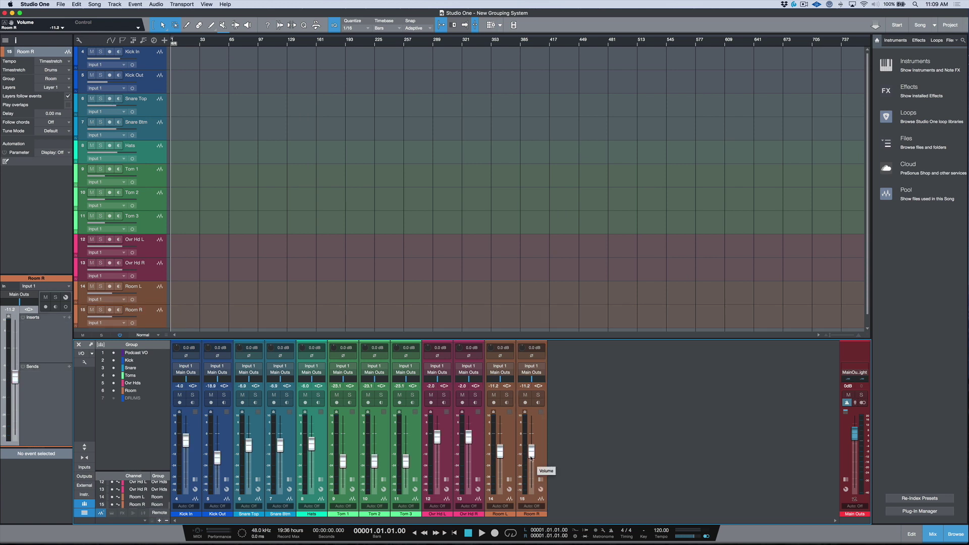
left_click_drag(531, 457, 531, 451)
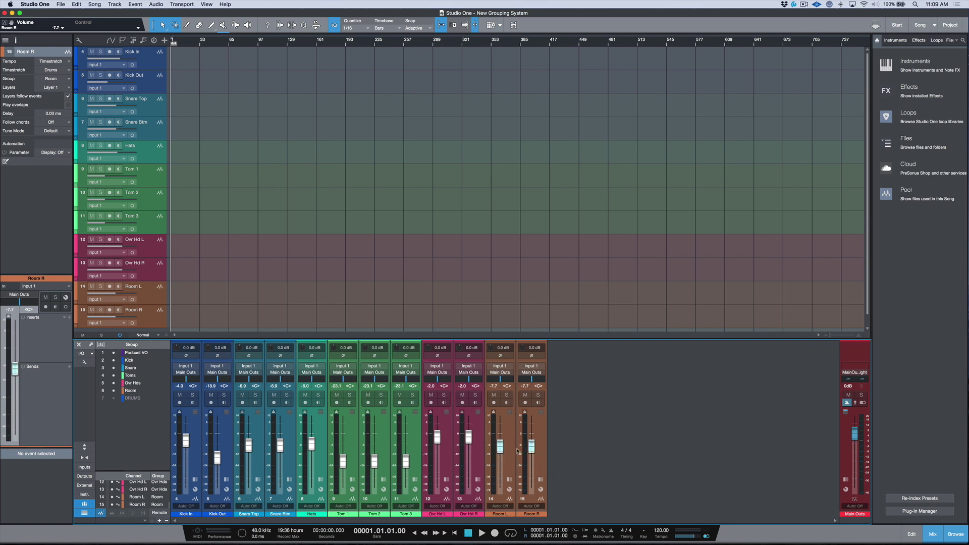
left_click_drag(468, 438, 467, 443)
Suspend the Kick group by its number, 2, with the Suspend group command, and reactivate it
key("super+alt+g")
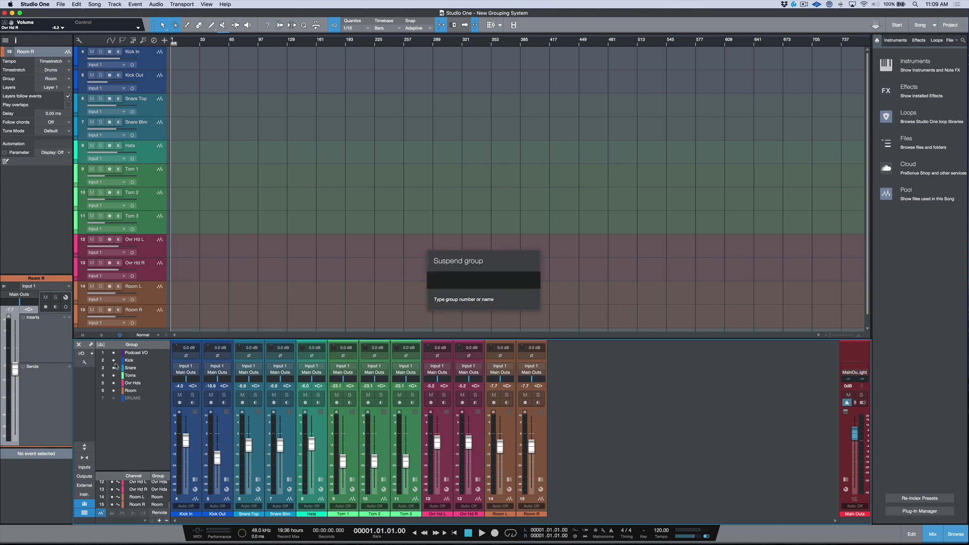
type("1")
key("Return")
key("super+alt+g")
type("2")
key("Return")
left_click(116, 363)
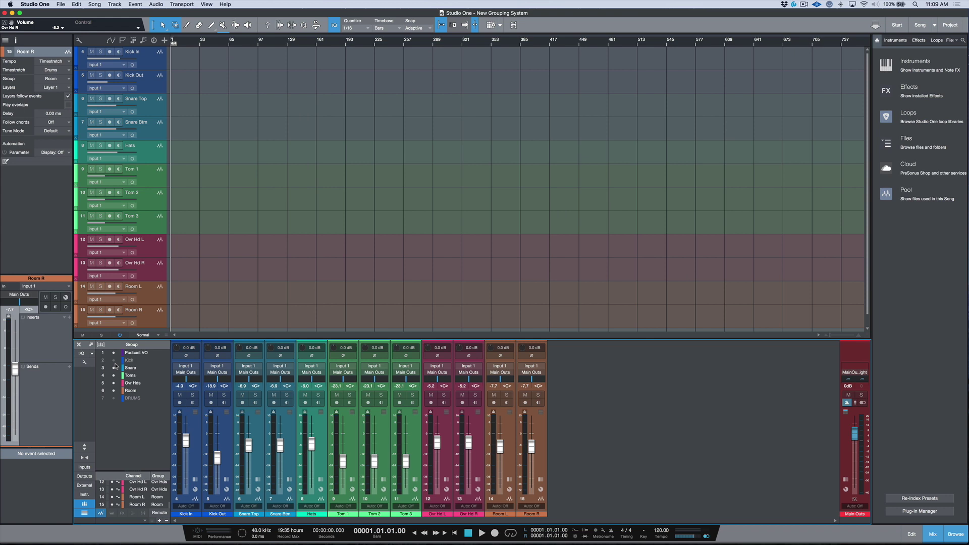
key("super+alt+g")
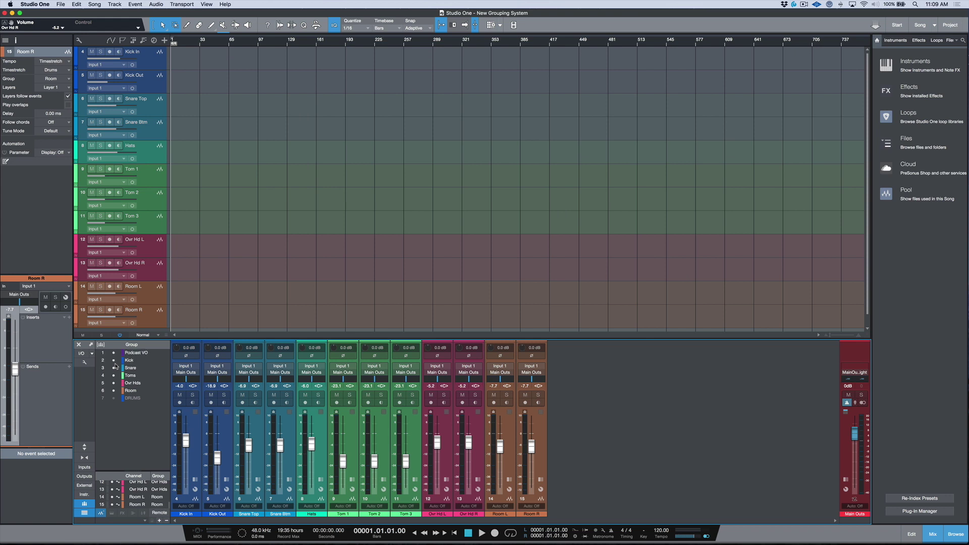